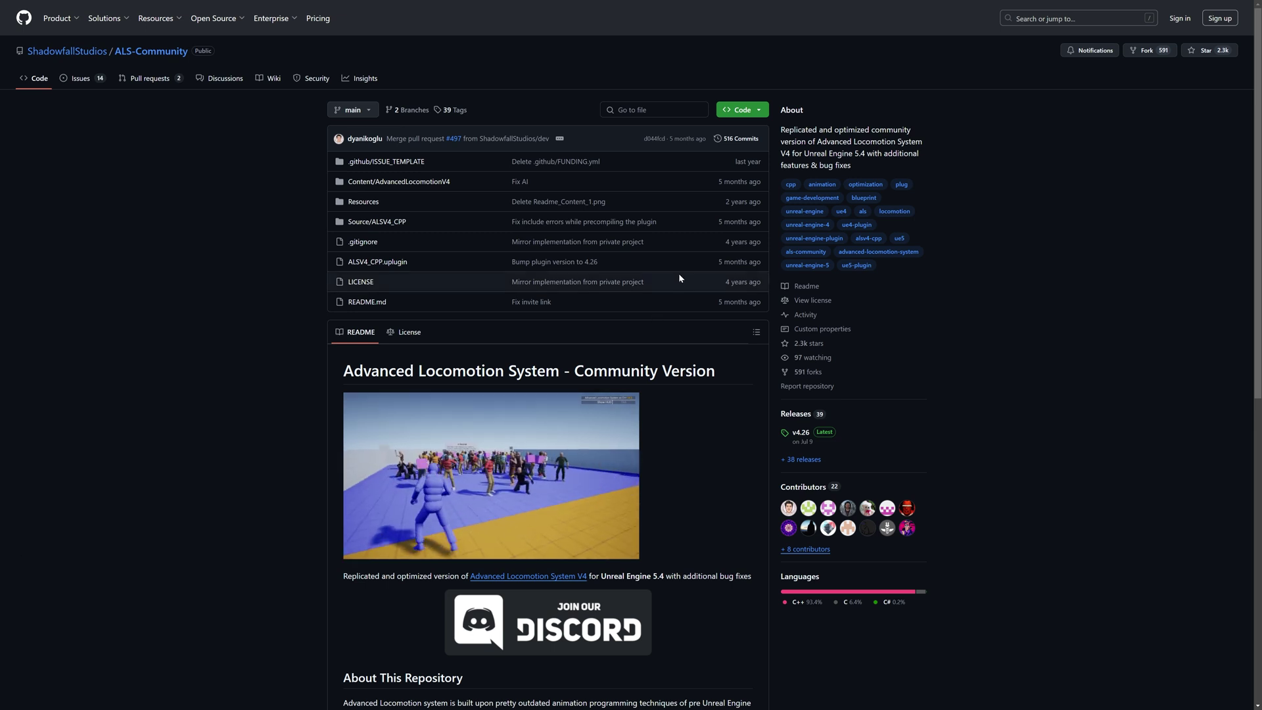
- Save the ALS-Community repository from GitHub's Code menu as ALS-Community-main.zip in Downloads
left_click(759, 111)
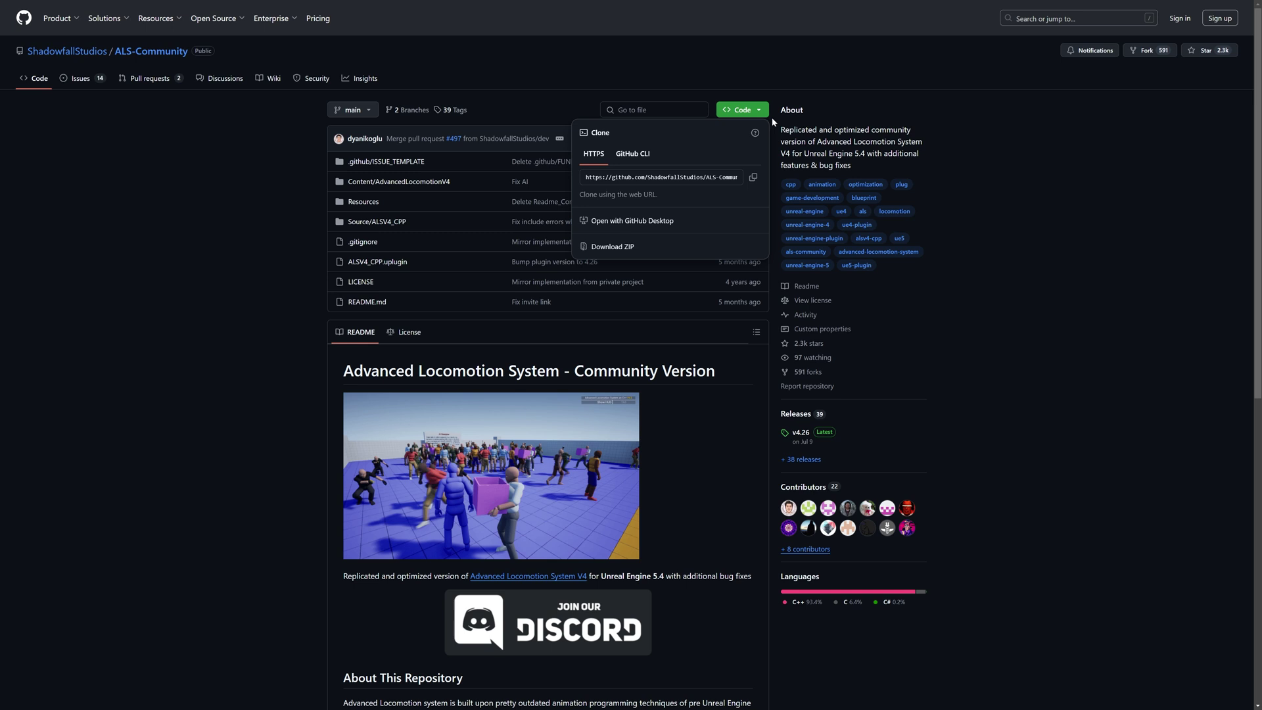
left_click(656, 246)
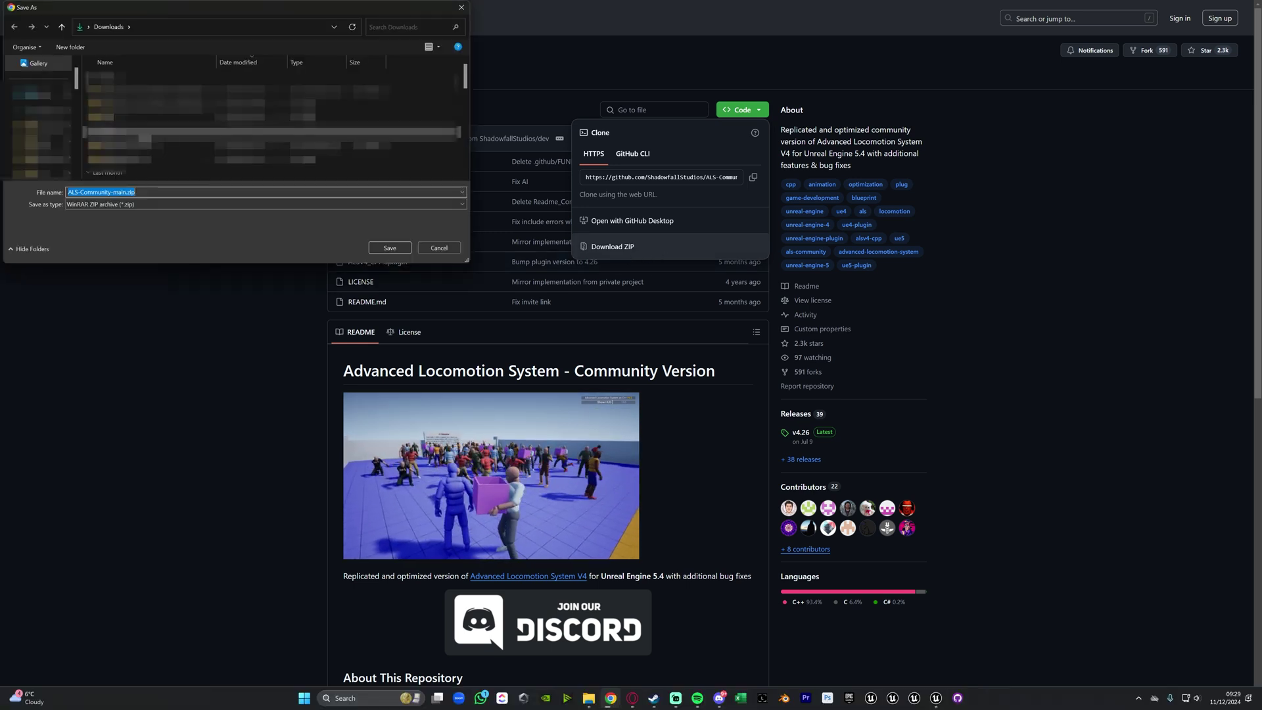
left_click(398, 252)
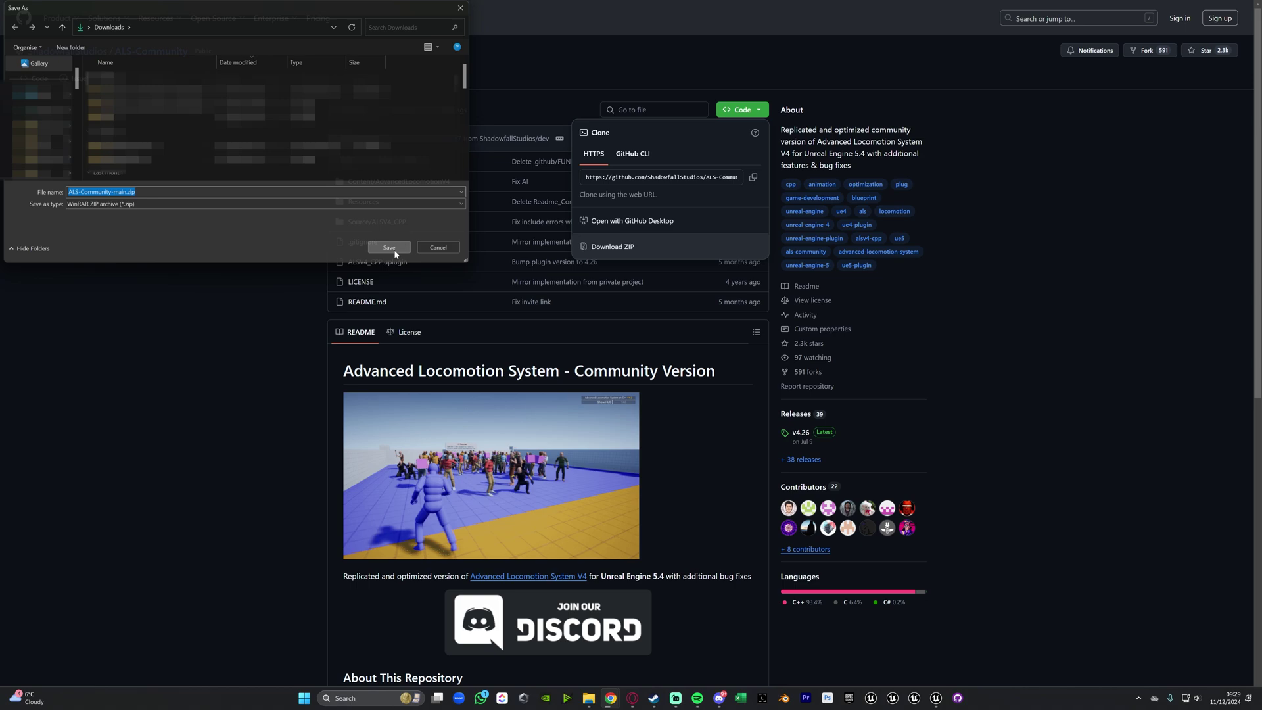
left_click(227, 330)
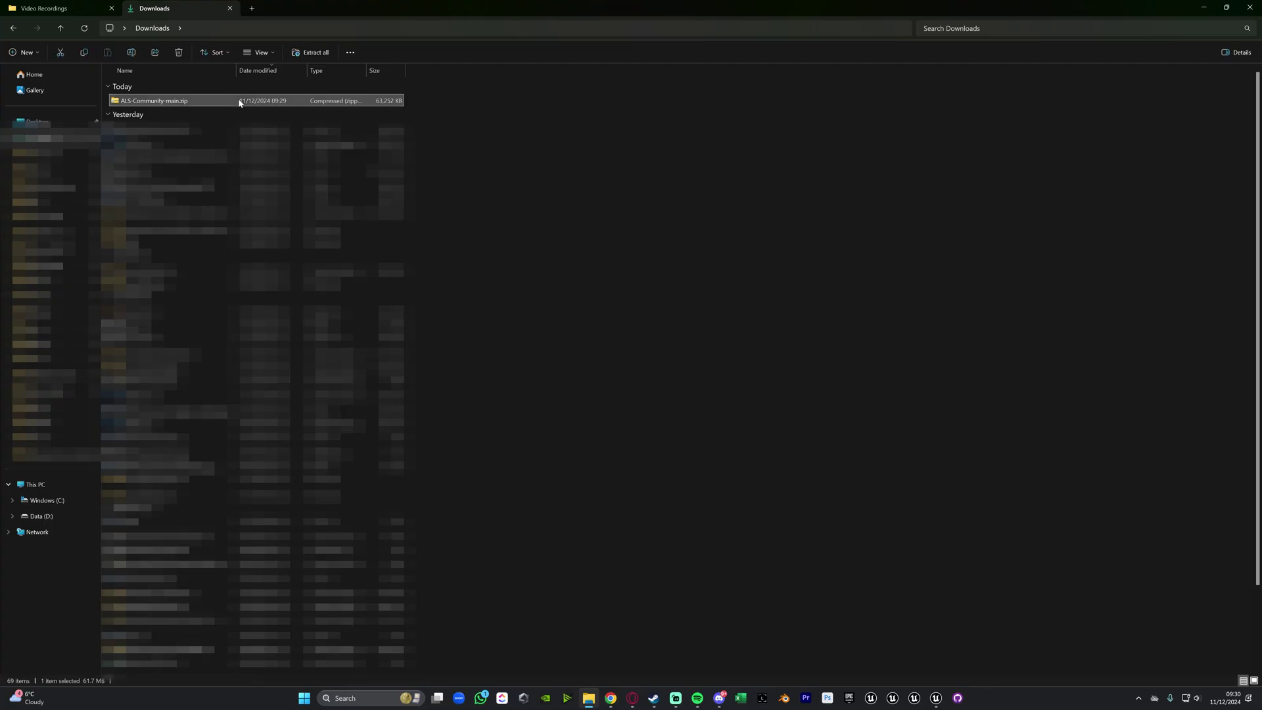
- Extract ALS-Community-main.zip with WinRAR into an ALS-Community-main folder
right_click(240, 102)
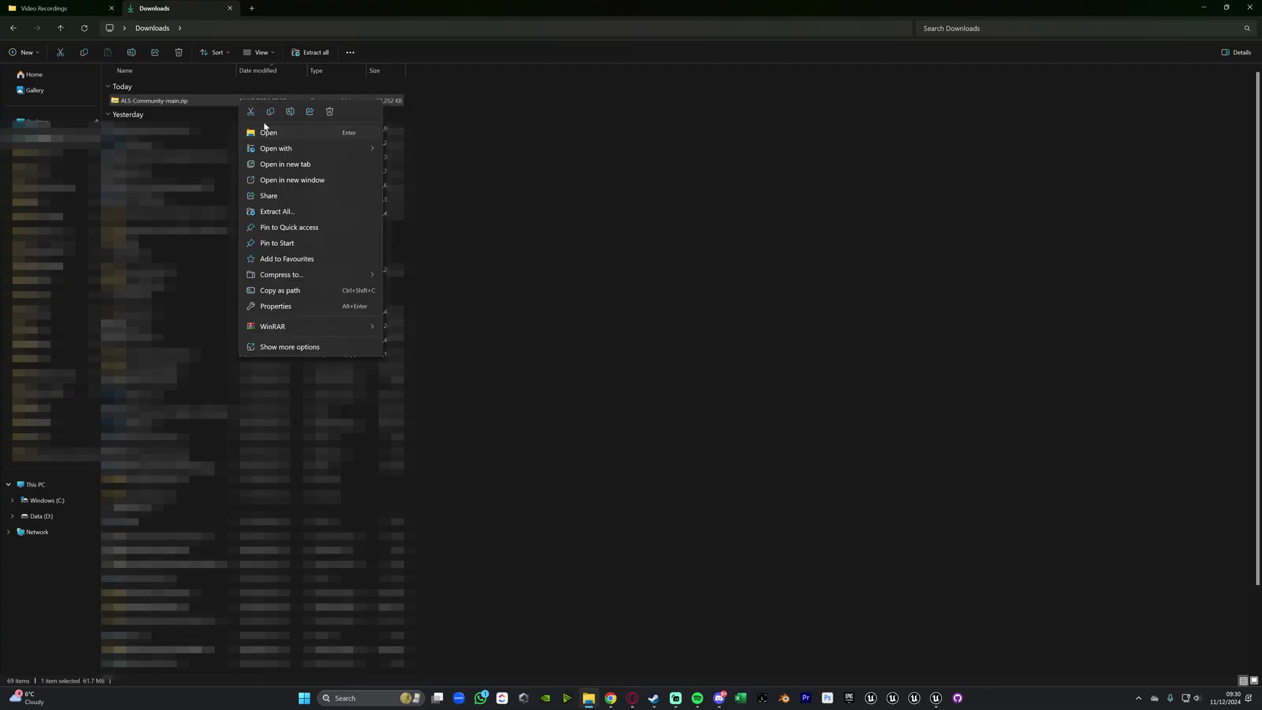
mouse_move(332, 328)
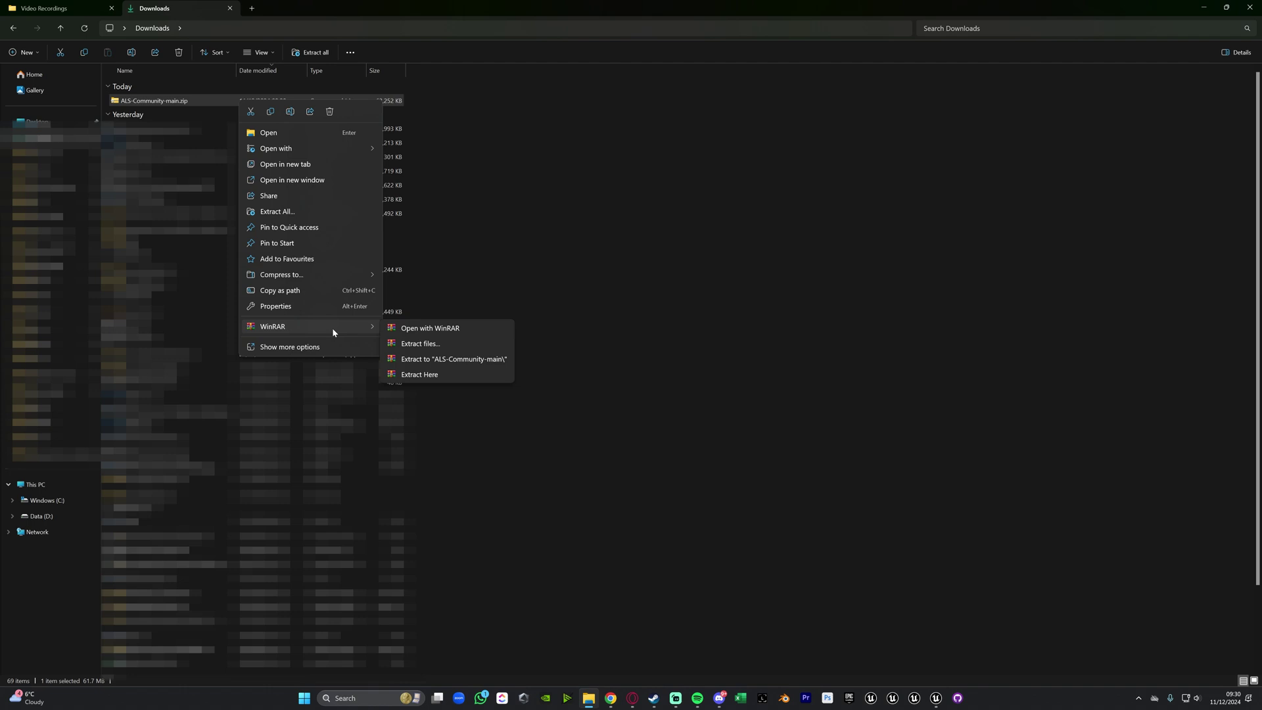
left_click(424, 343)
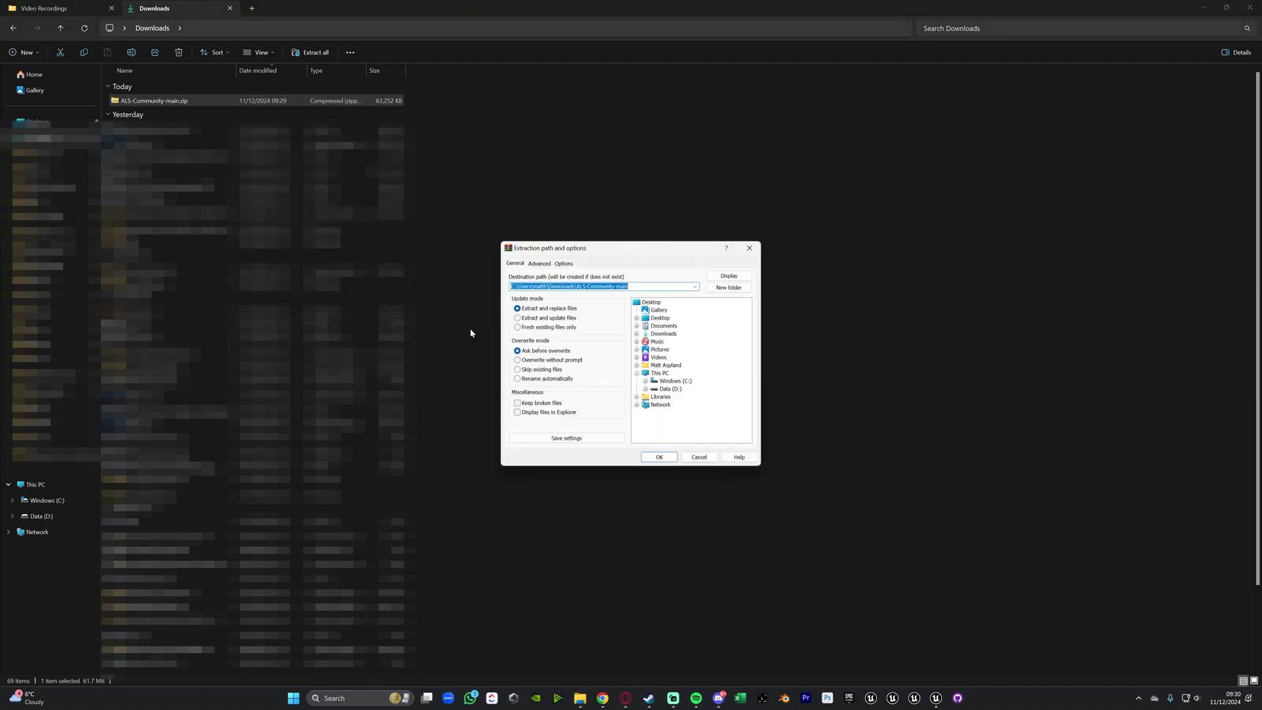
left_click(663, 455)
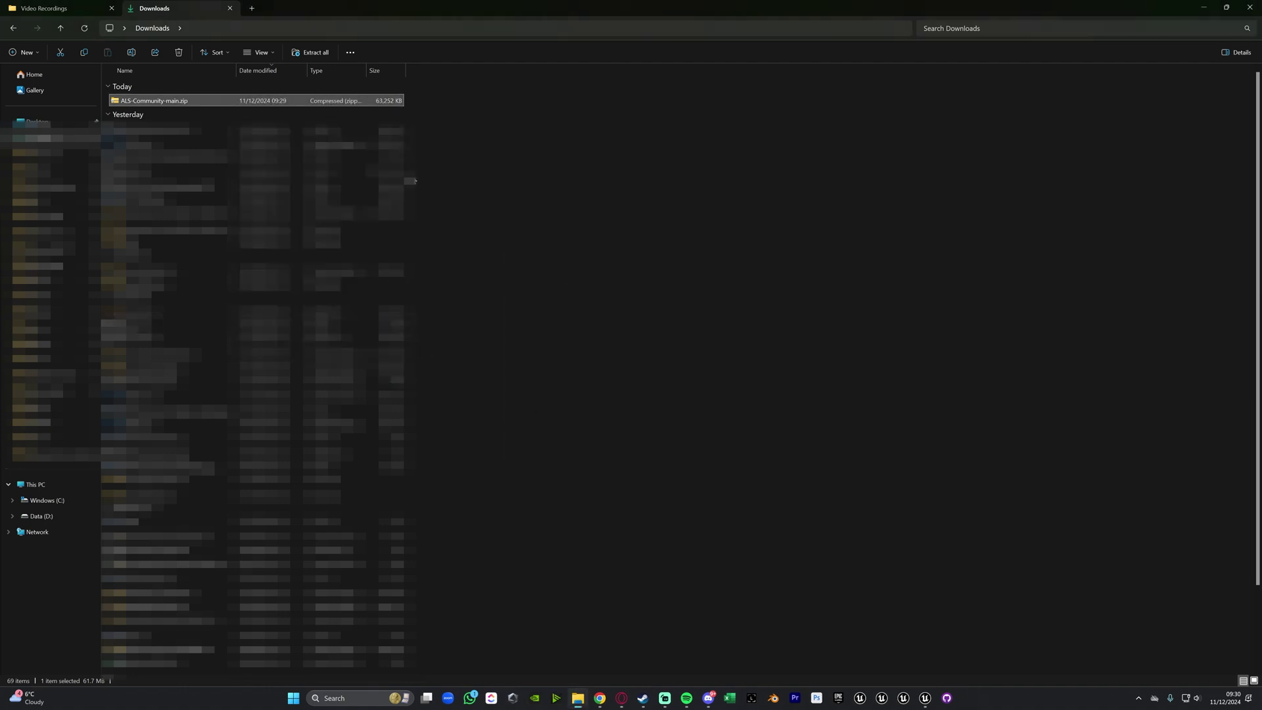
- Copy the nested ALS-Community-main plugin folder containing Content, Source and Resources
double_click(194, 113)
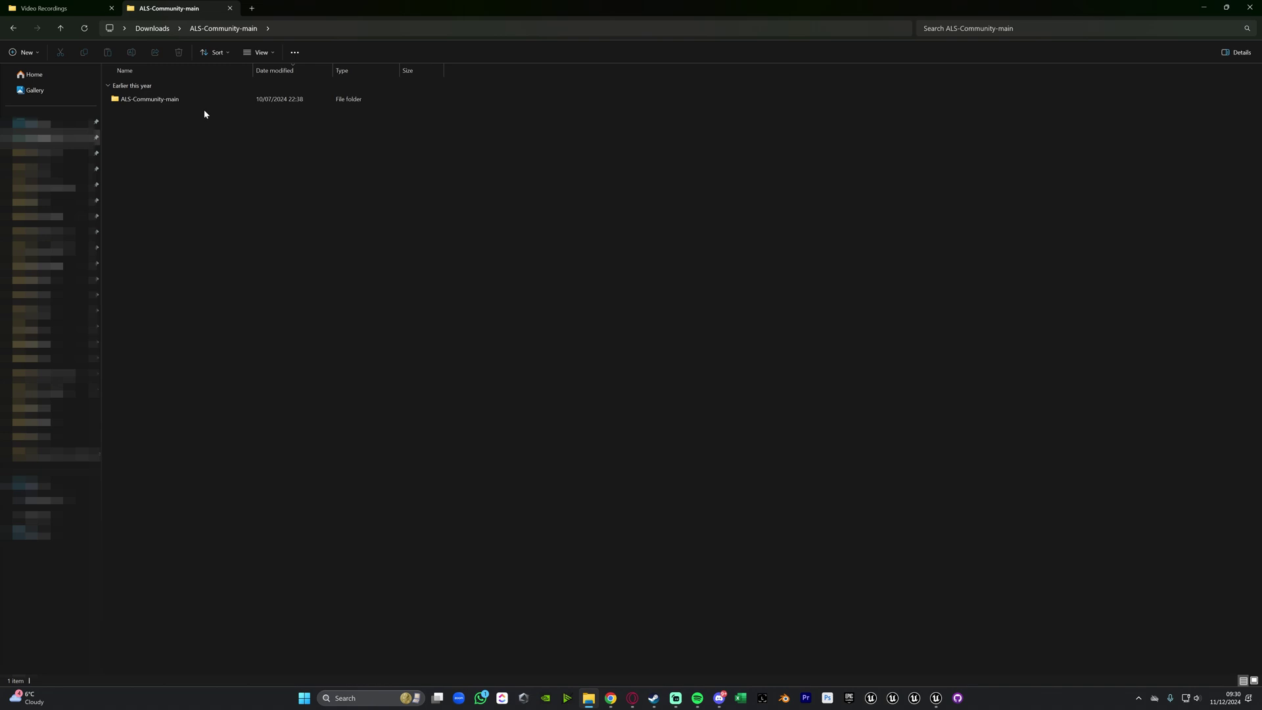
double_click(183, 102)
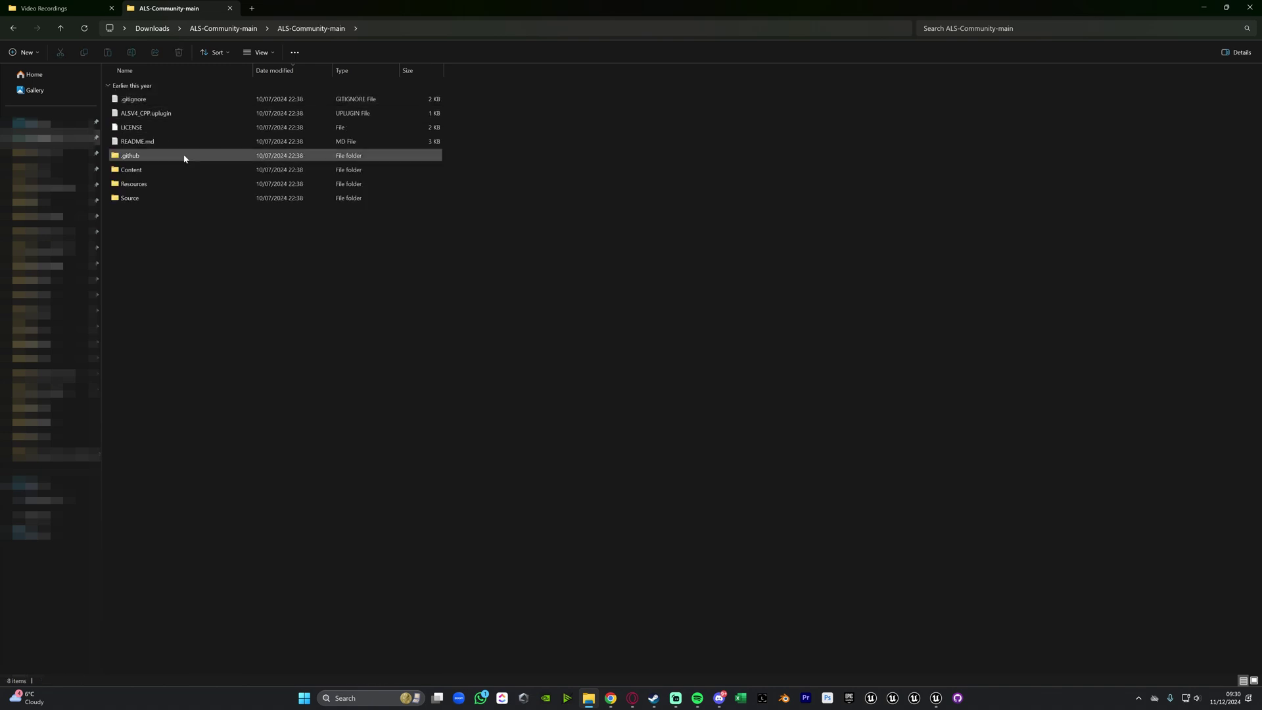
key("alt+Left")
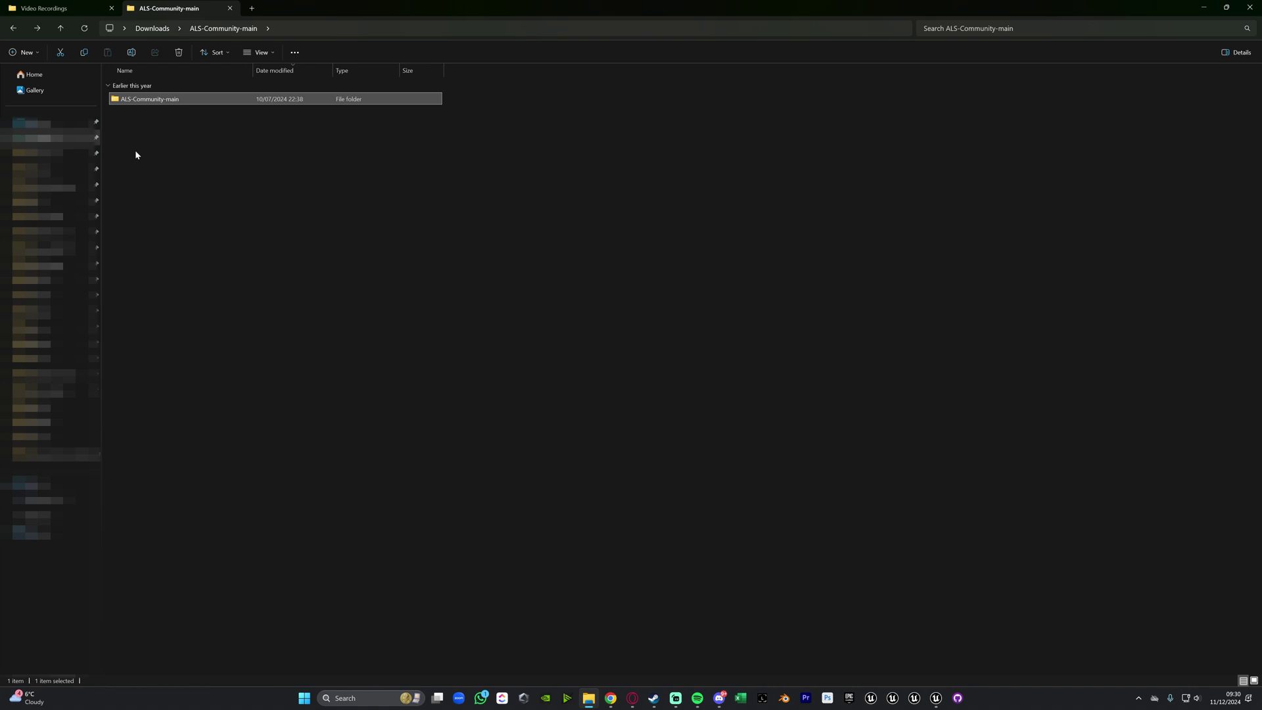
left_click_drag(135, 155, 173, 102)
key("ctrl+c")
- Create a Plugins folder in D:\Unreal Projects\ALS_TEST
left_click(49, 516)
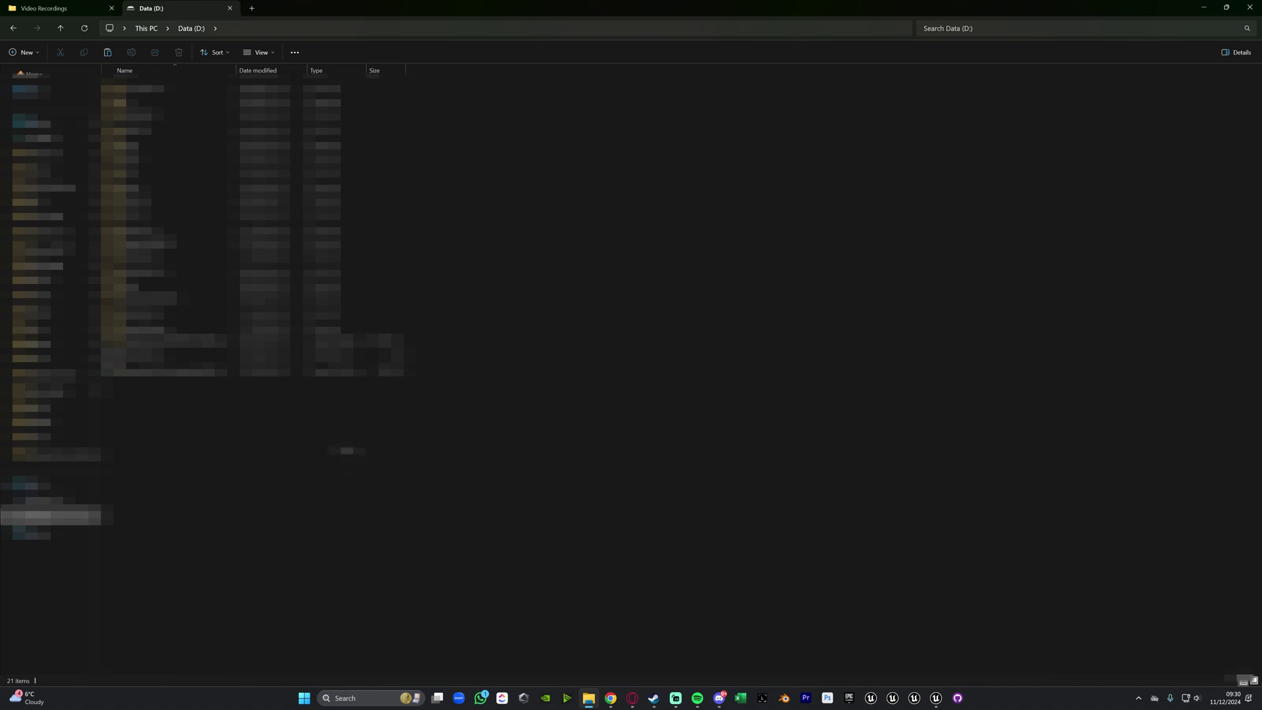
double_click(184, 310)
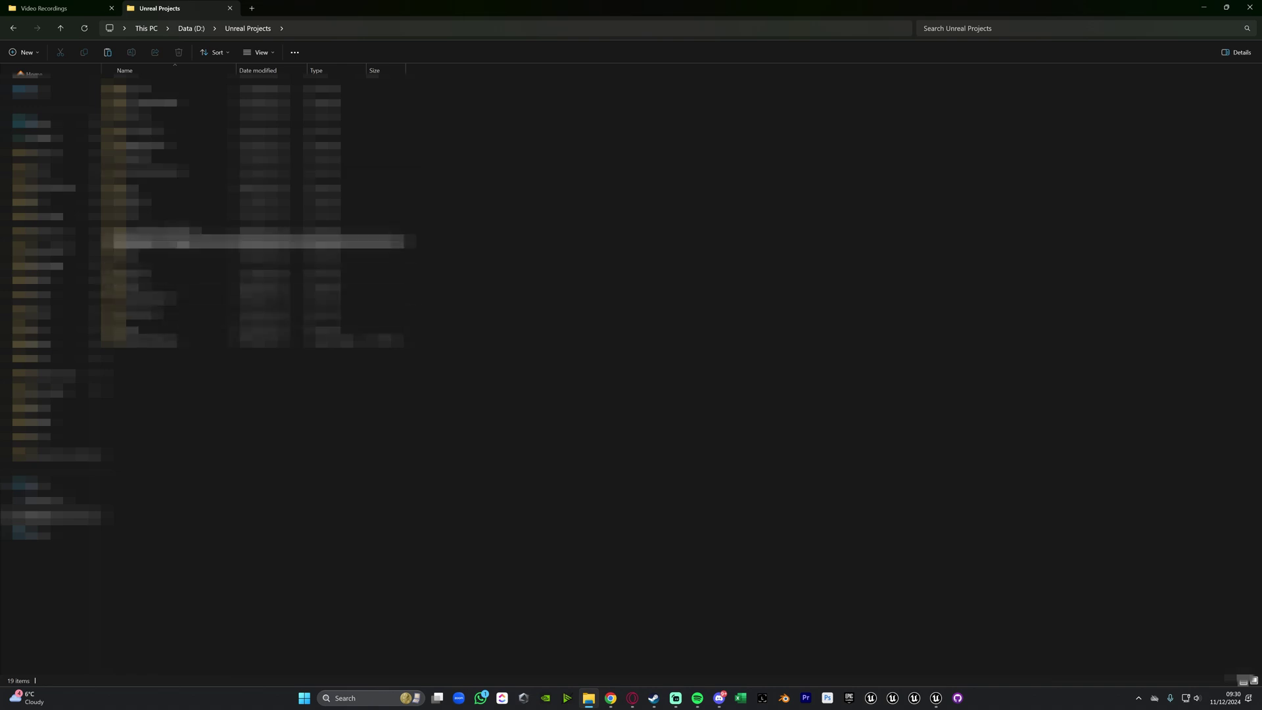
double_click(158, 89)
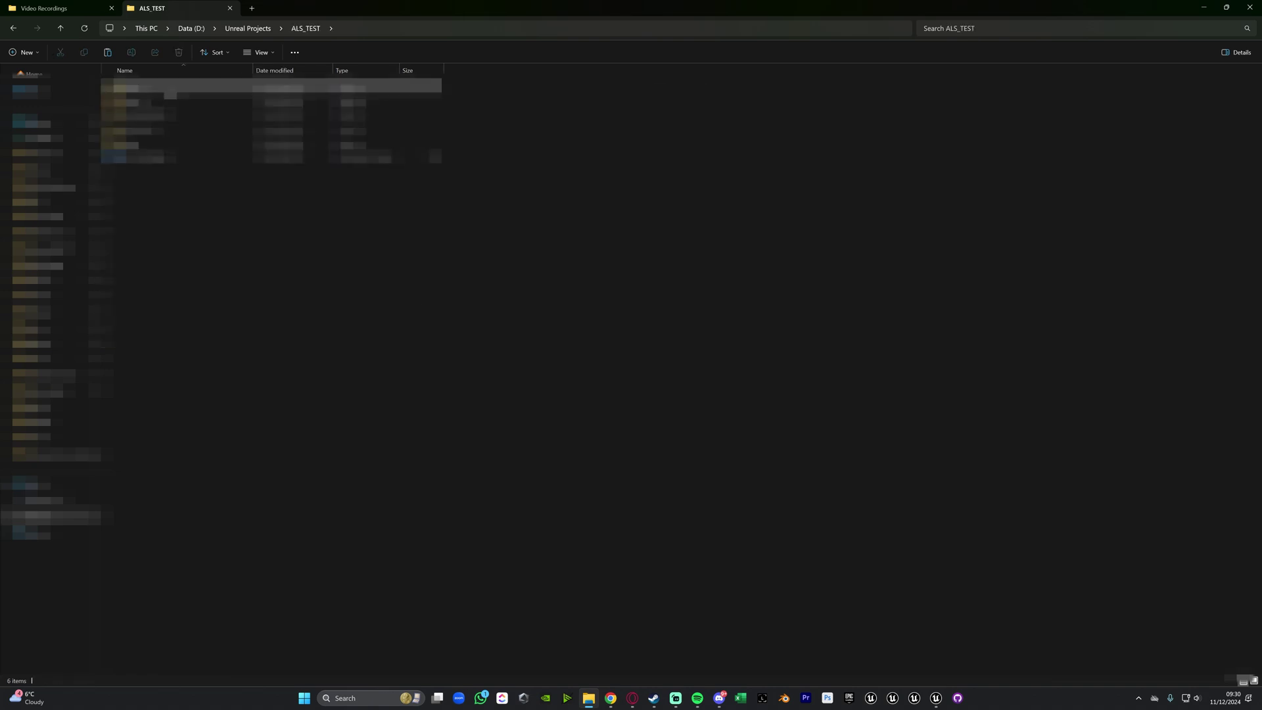
right_click(192, 288)
mouse_move(284, 389)
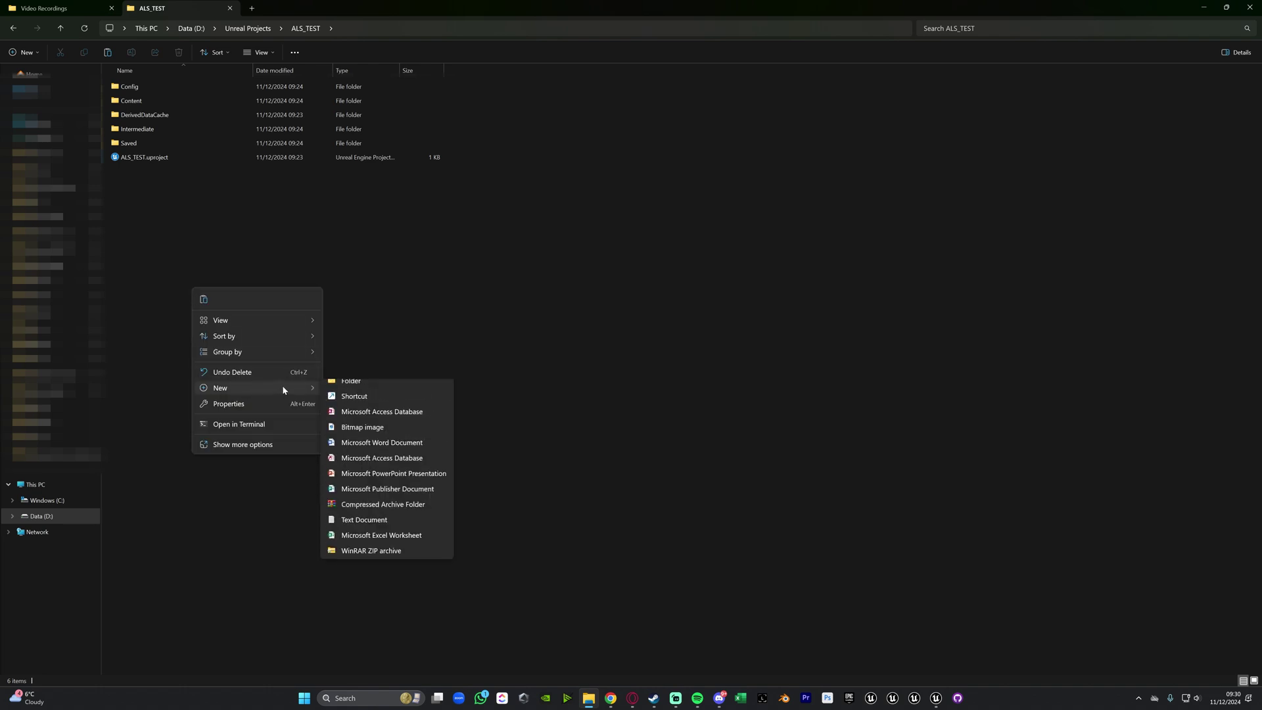
left_click(358, 387)
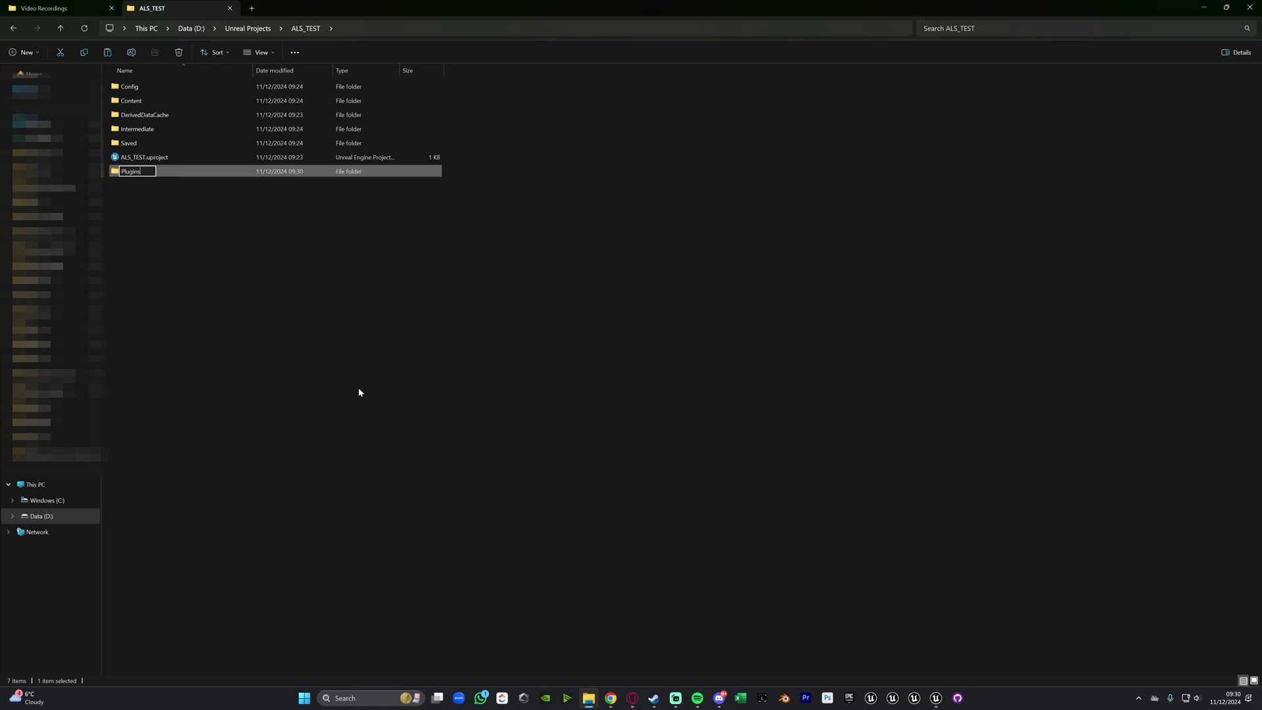
key("Return")
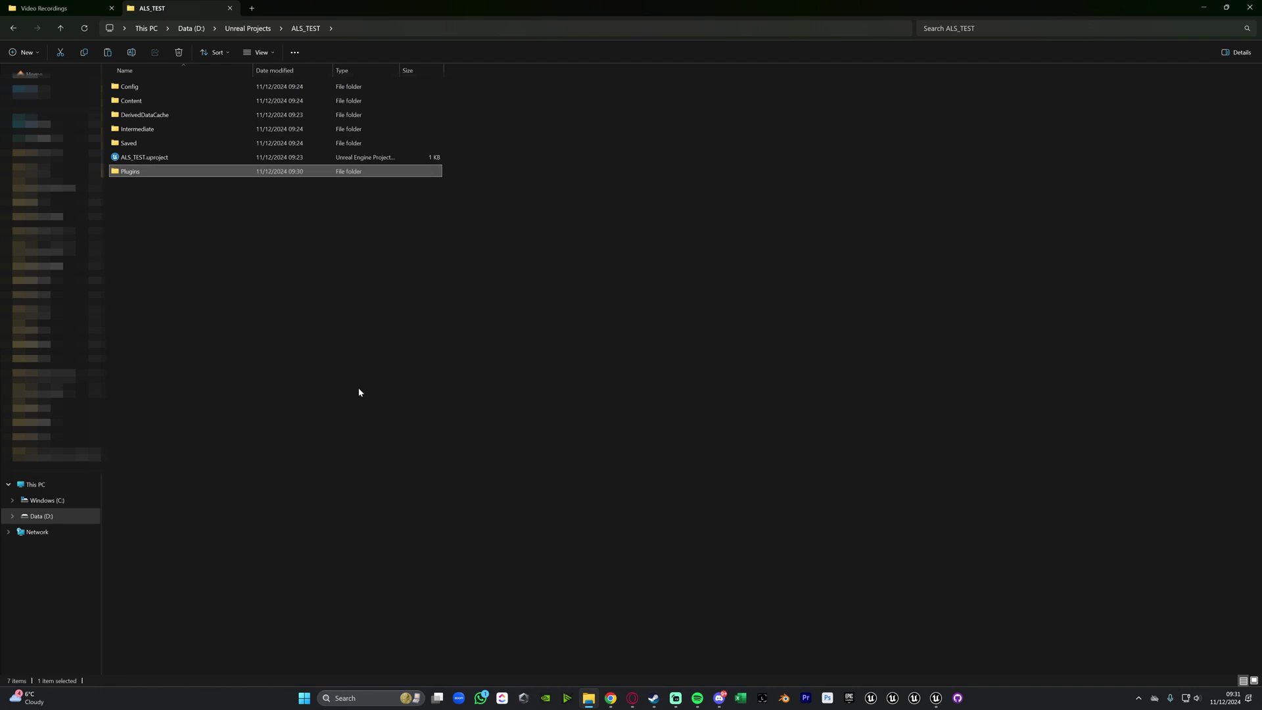
- Paste the ALS-Community-main folder into Plugins and minimize File Explorer
key("Return")
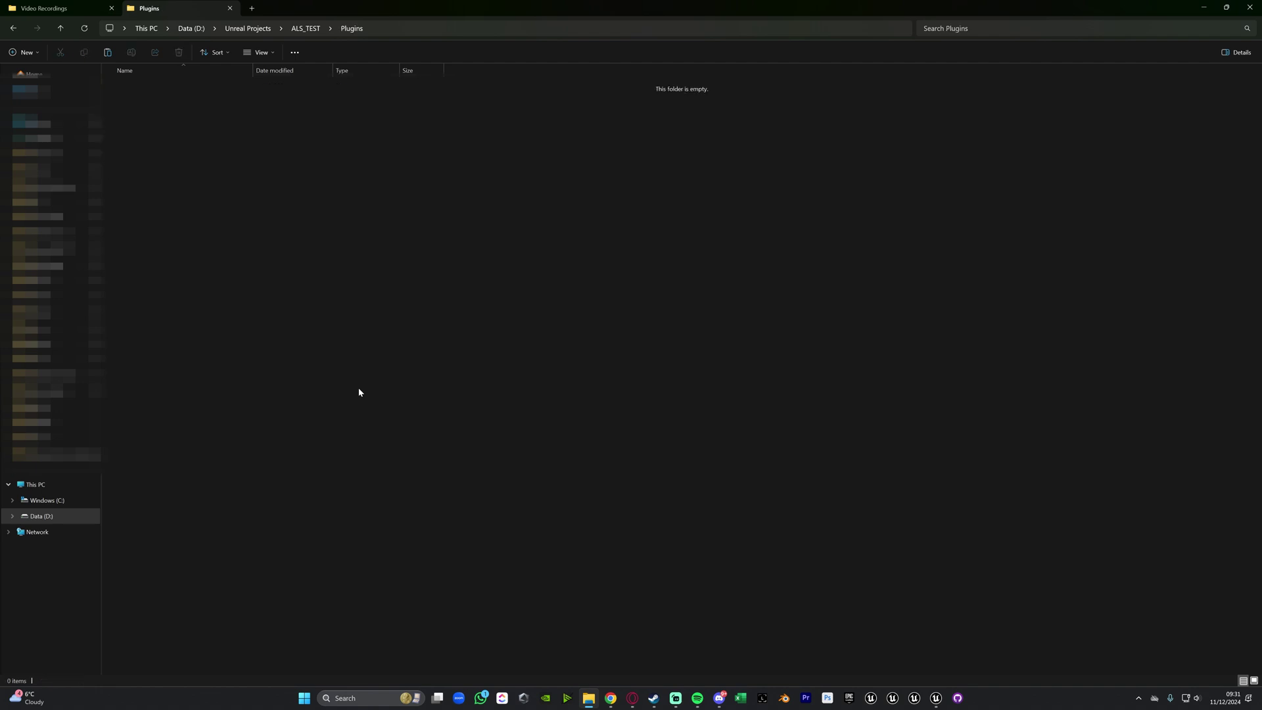
key("ctrl+v")
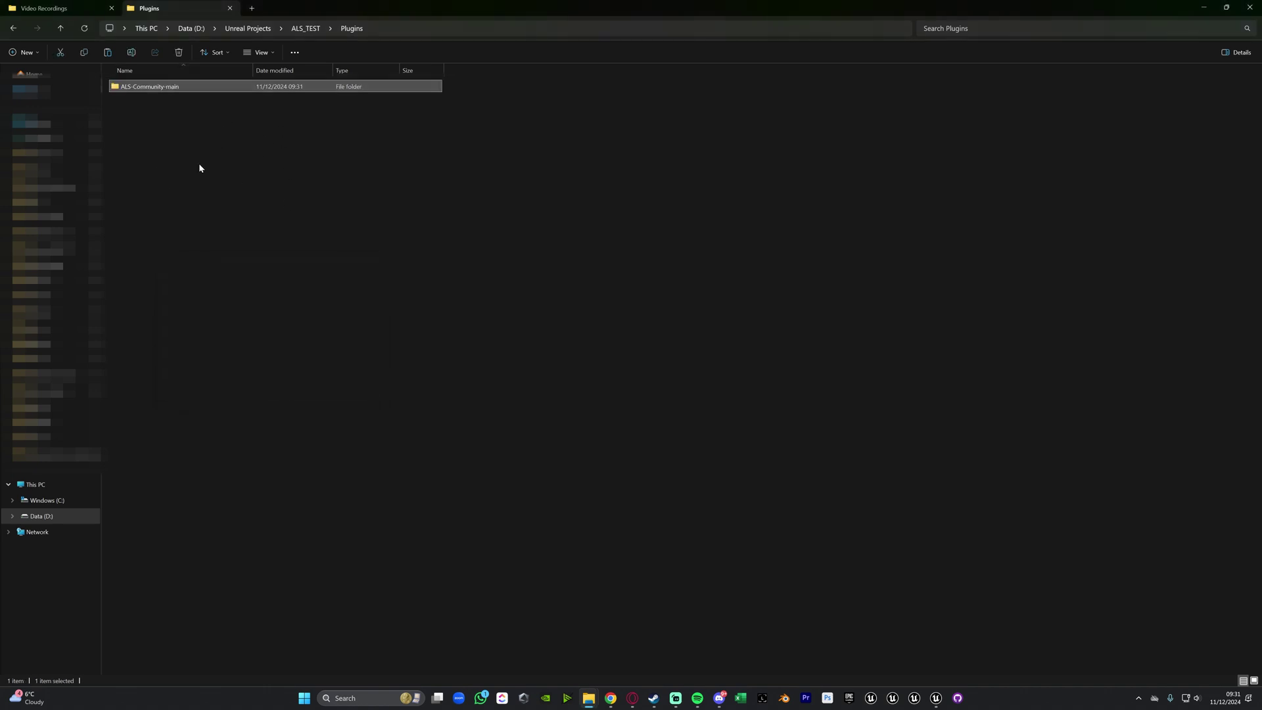
left_click(1205, 8)
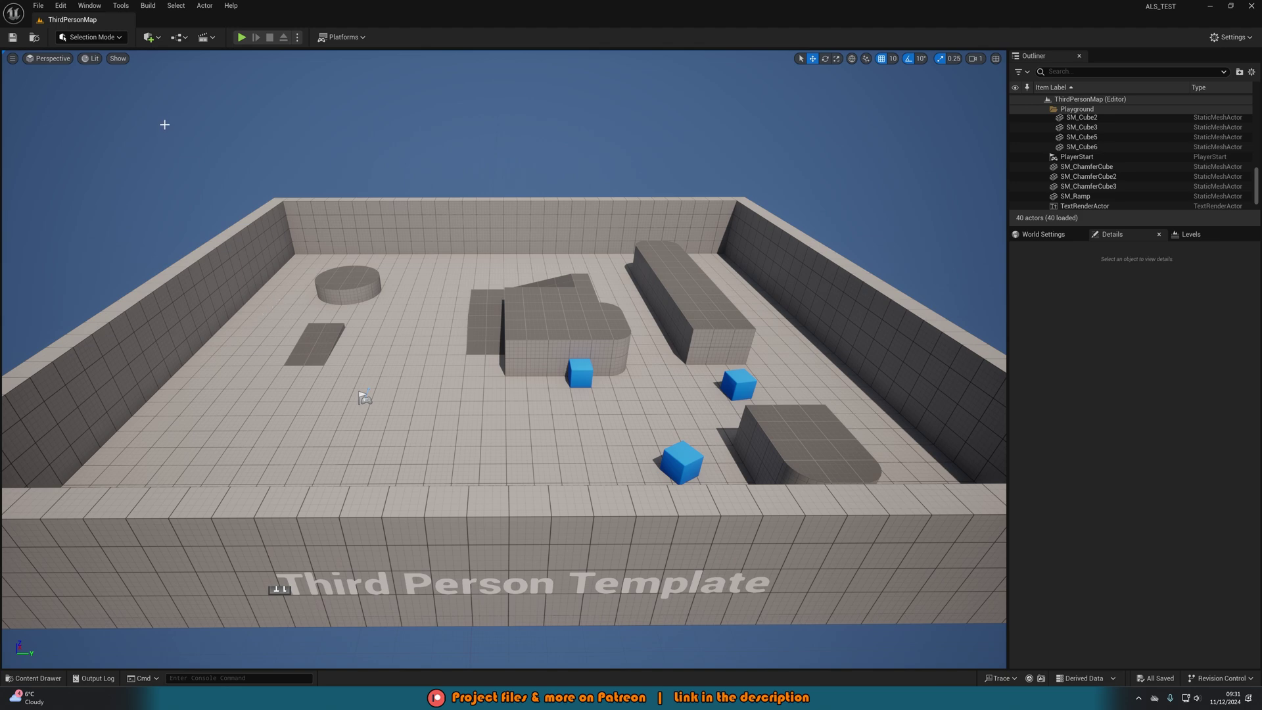
- Create a new empty C++ class named Delete in the ALS_TEST project
left_click(120, 5)
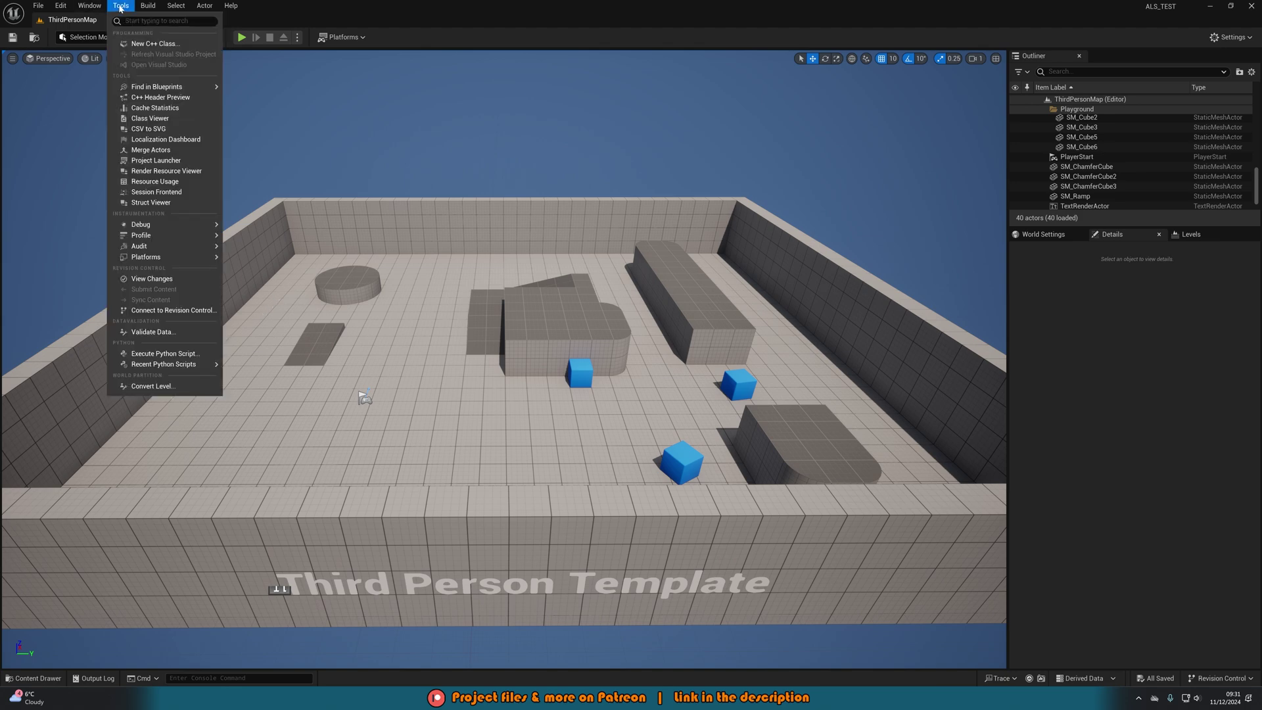
left_click(150, 46)
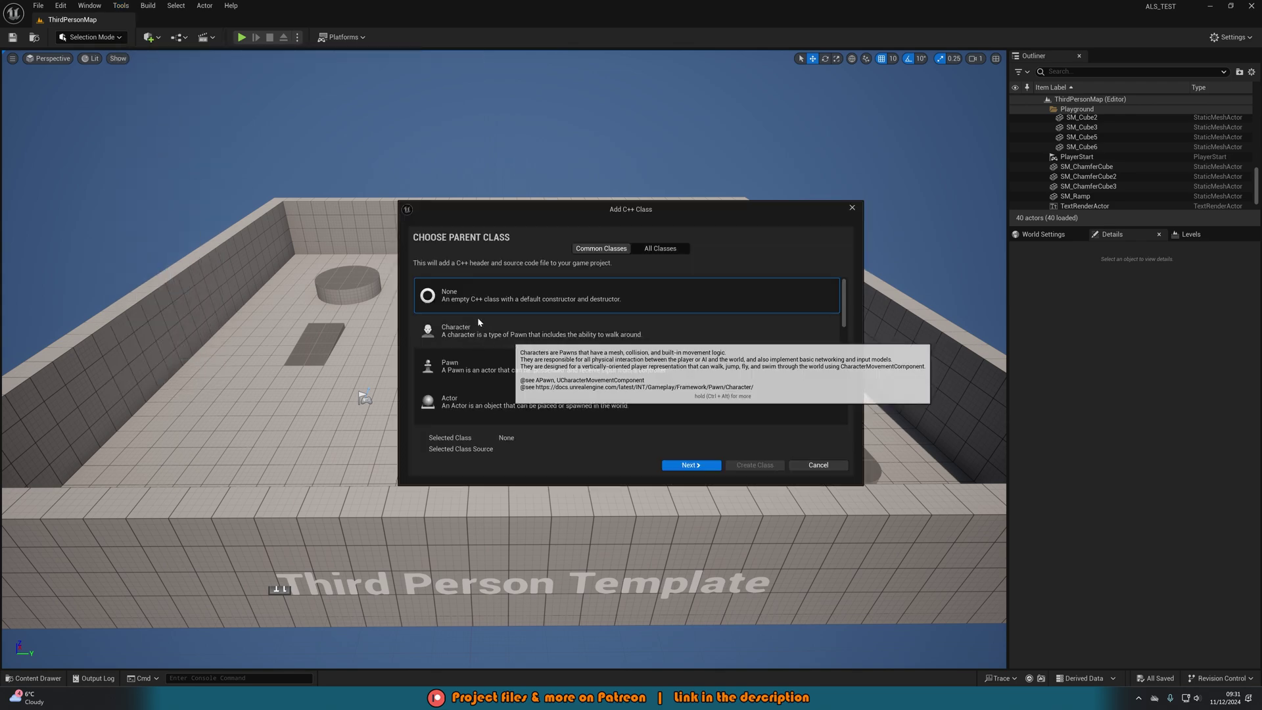
left_click(678, 466)
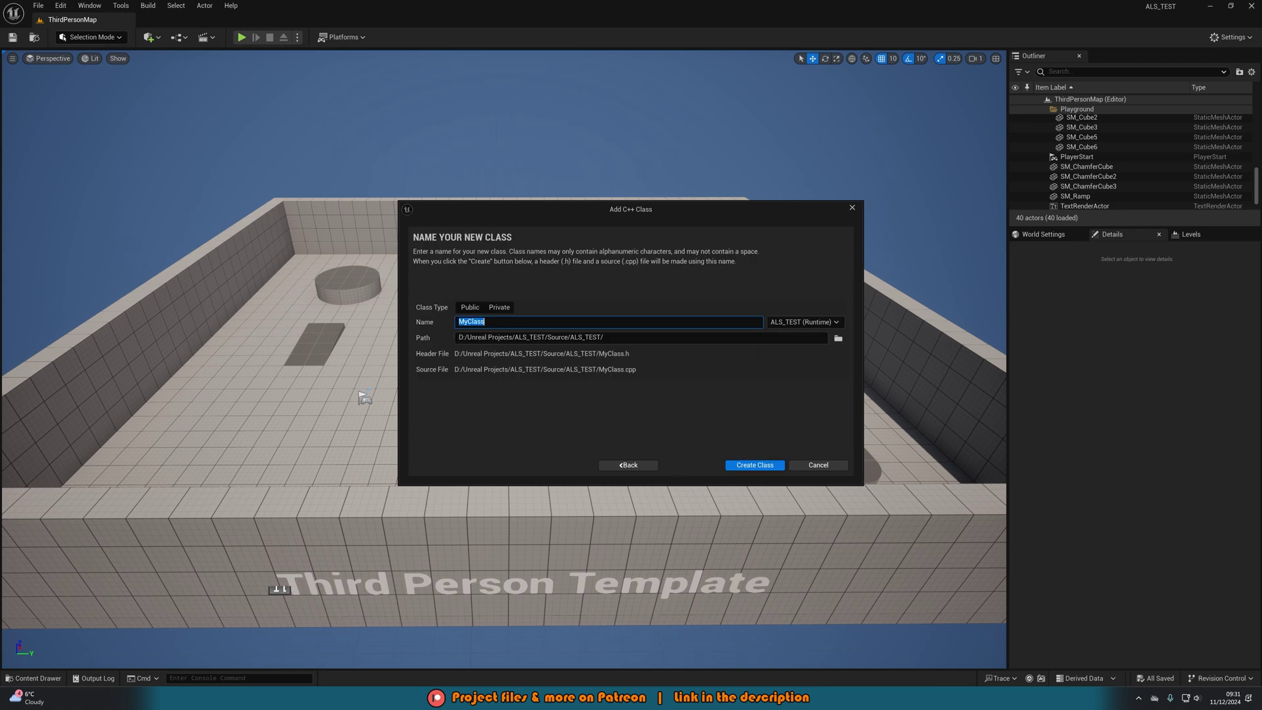
type("Dele")
left_click(741, 467)
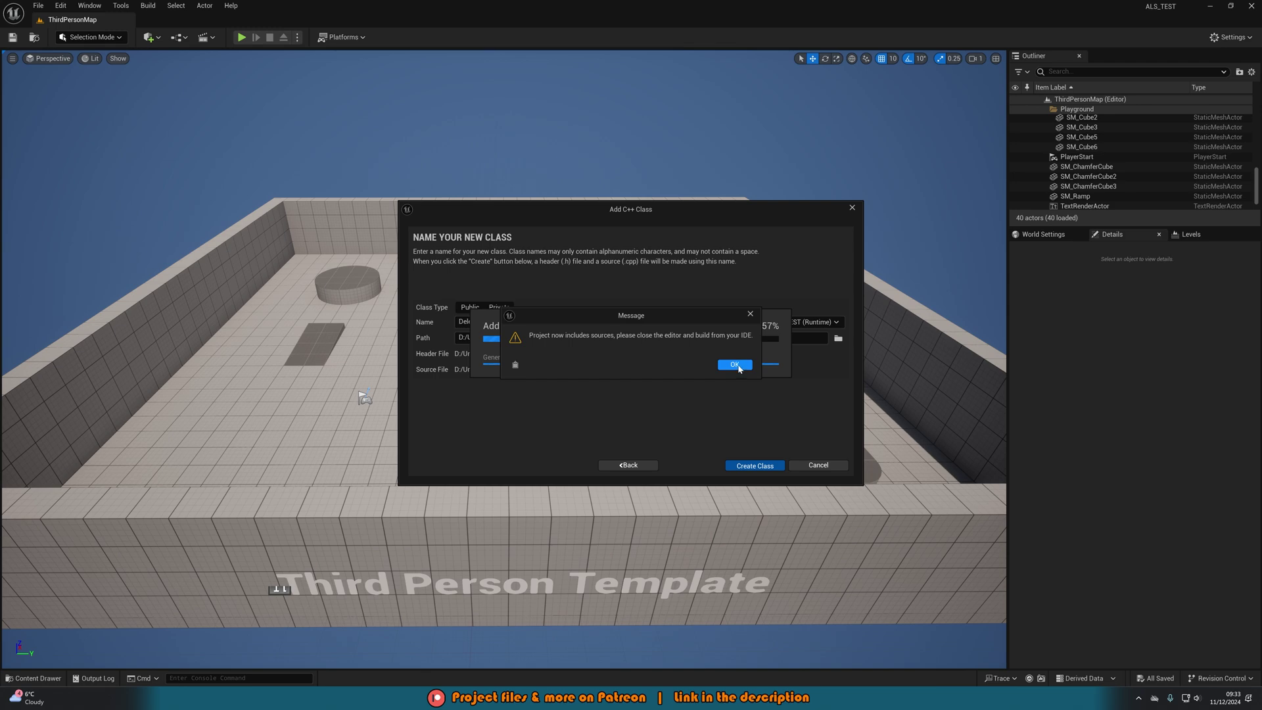
- Acknowledge the sources message and open the Delete class code in Visual Studio
left_click(735, 365)
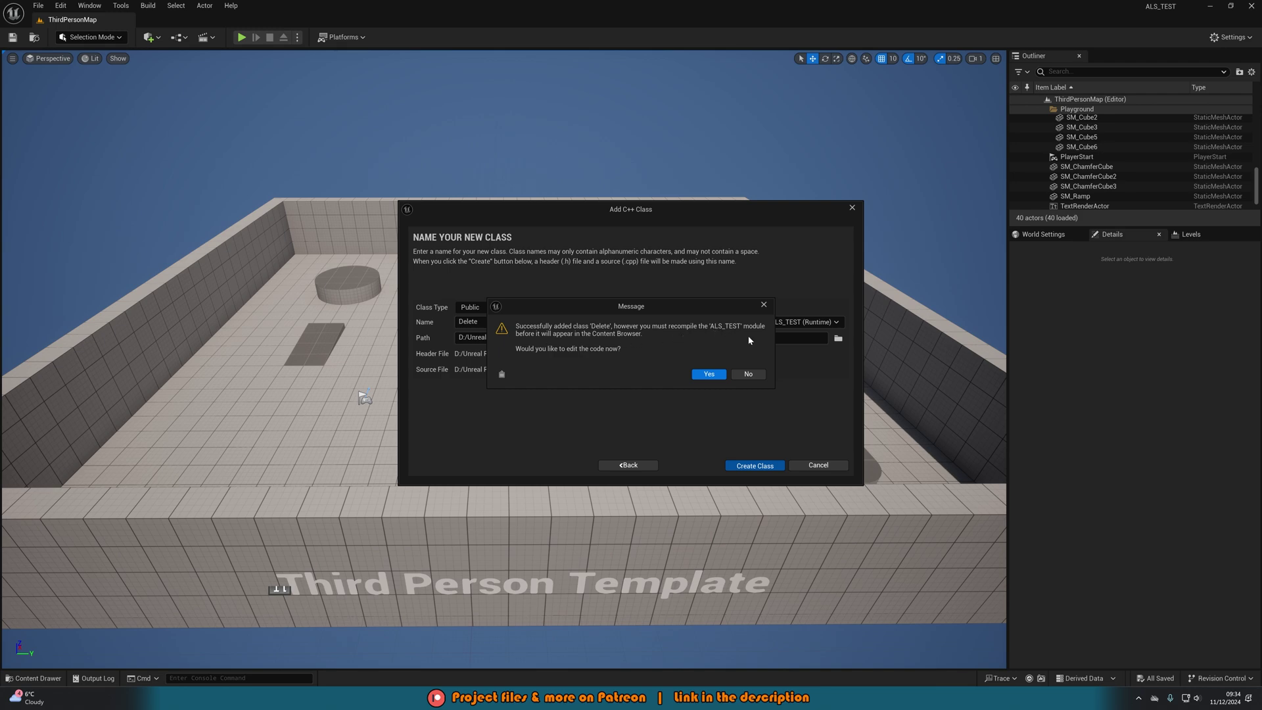
left_click(700, 374)
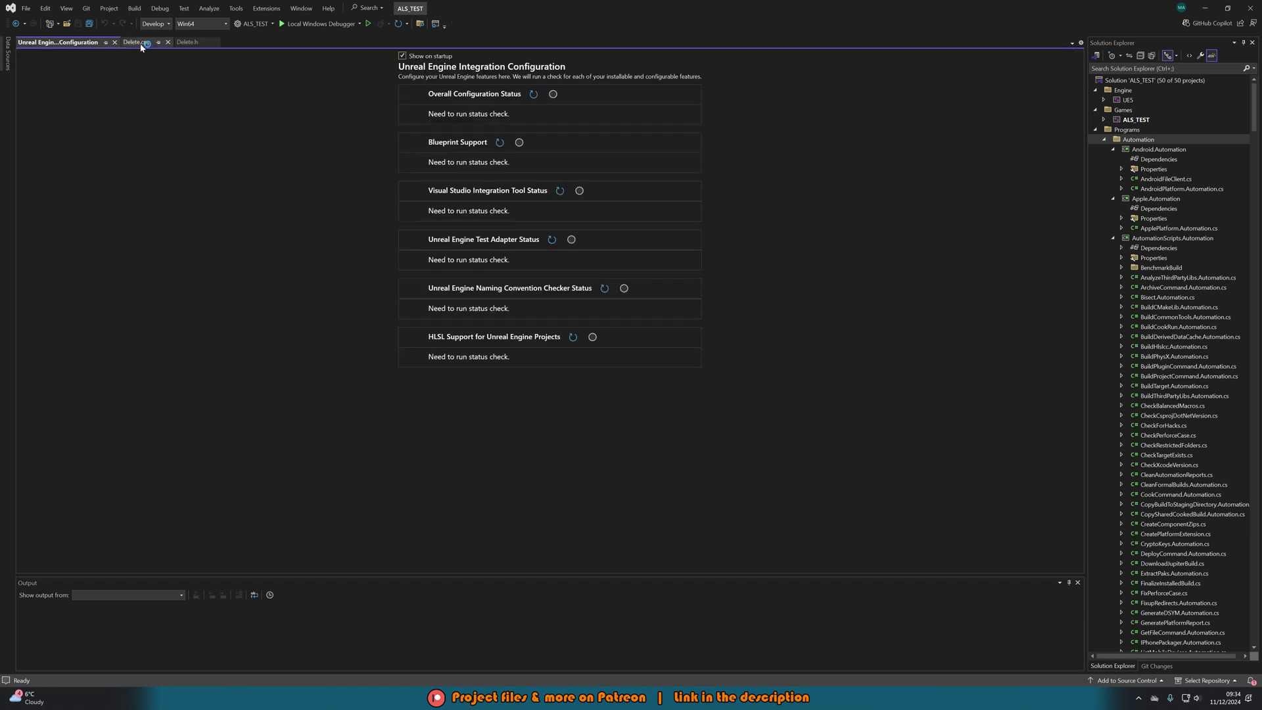
- Close Visual Studio after returning to Delete.cpp
left_click(140, 43)
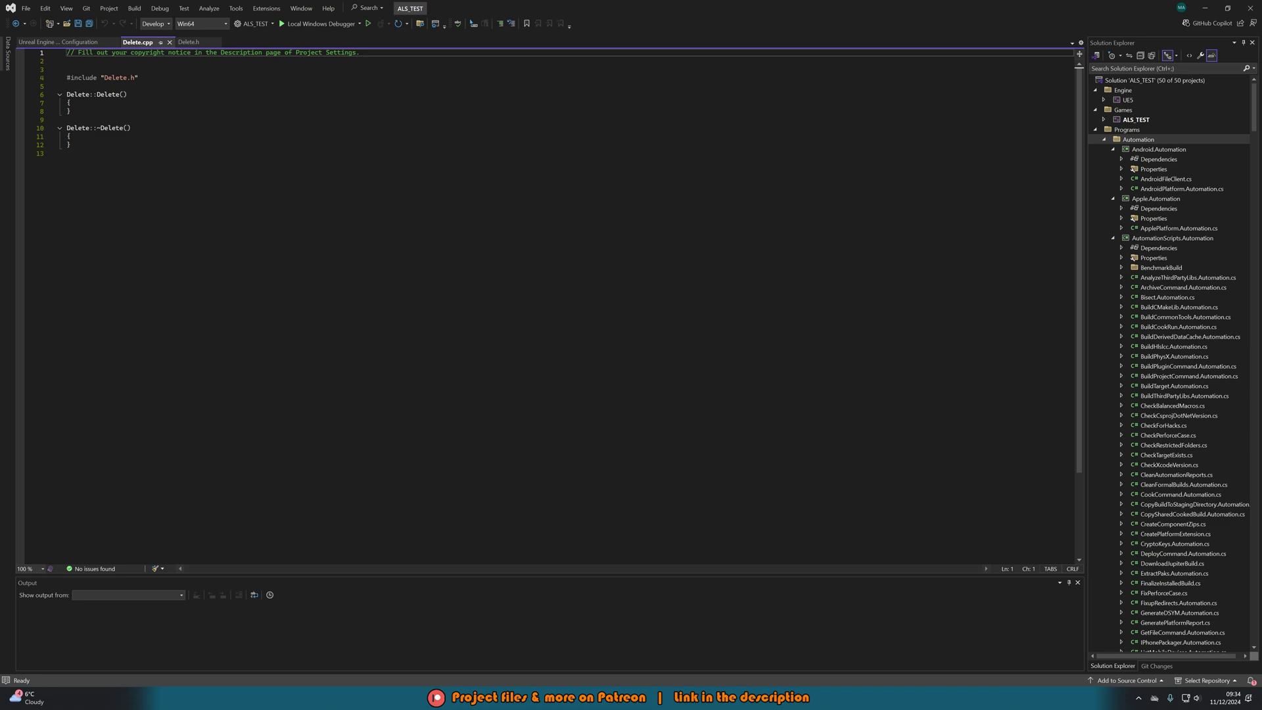
left_click(1249, 8)
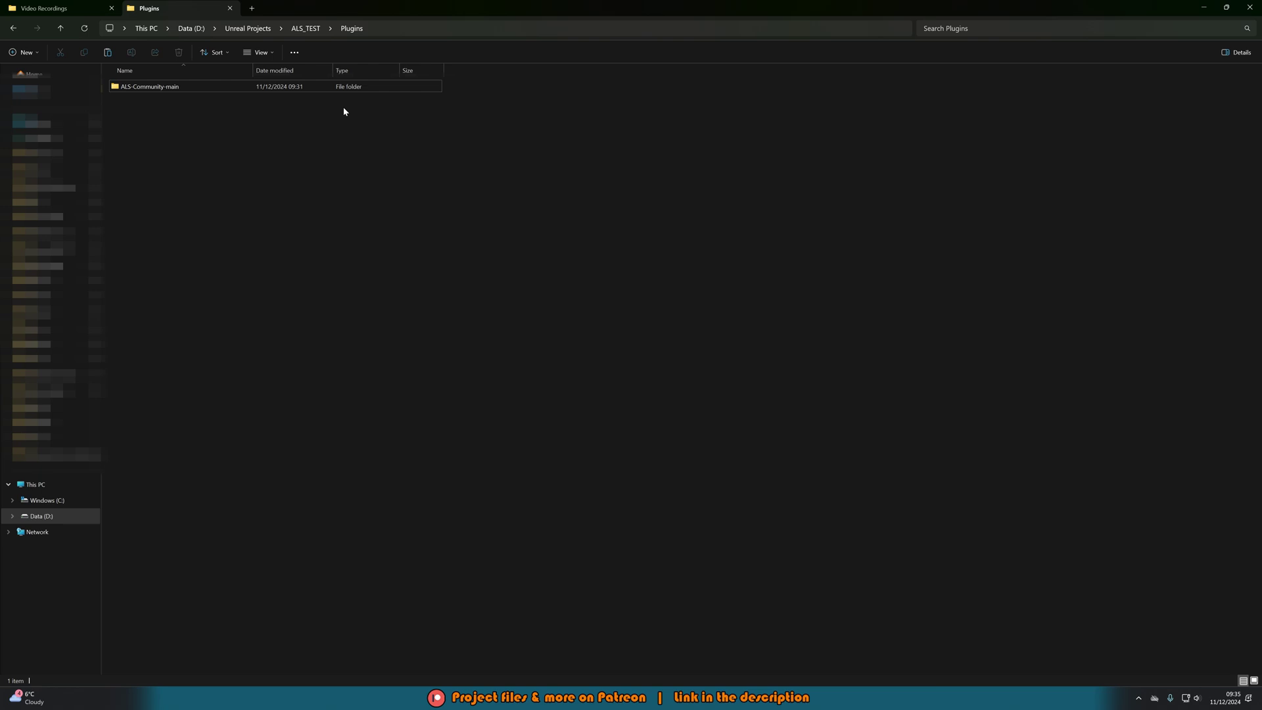
- Generate Visual Studio project files for ALS_TEST.uproject and launch the project
left_click(302, 32)
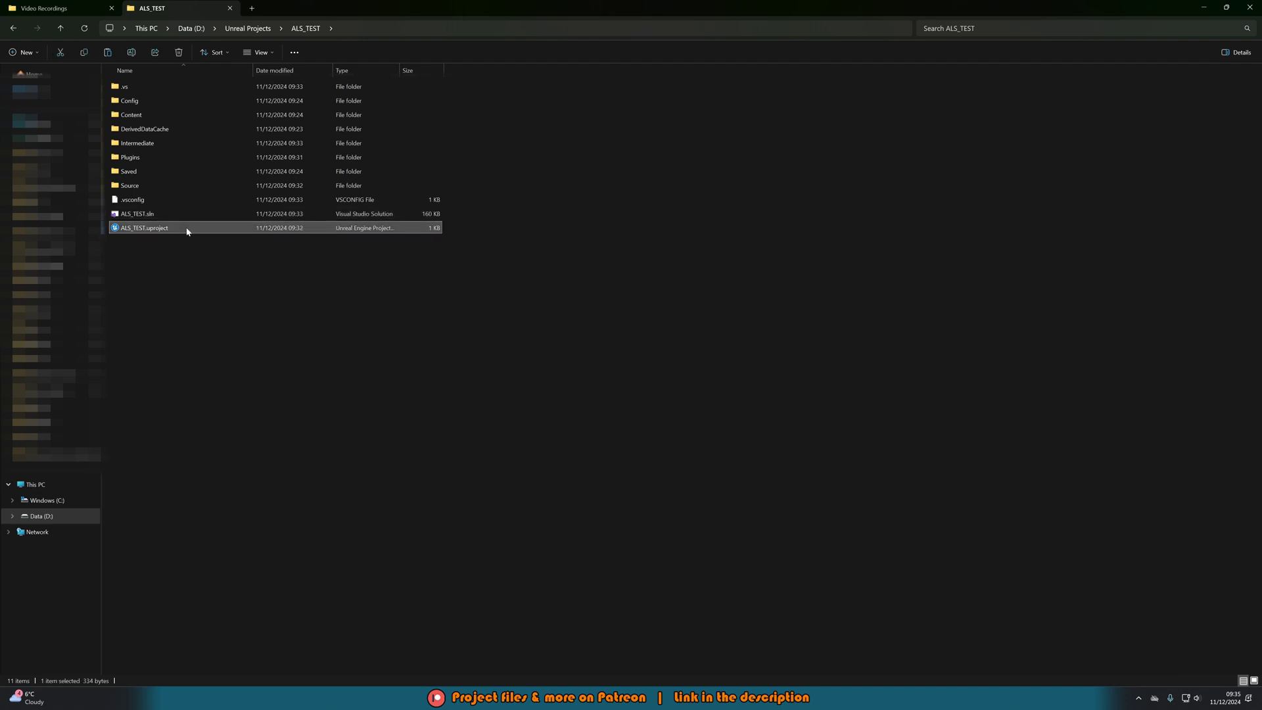
right_click(187, 230)
left_click(229, 413)
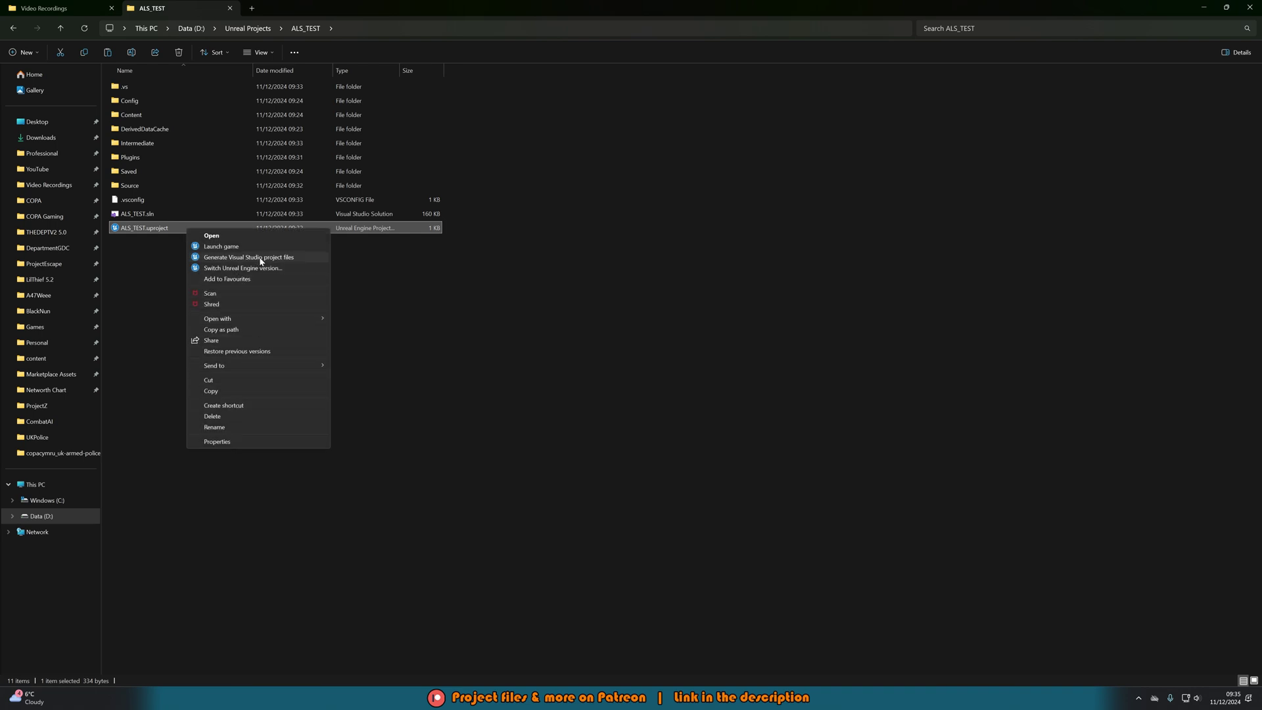
left_click(149, 259)
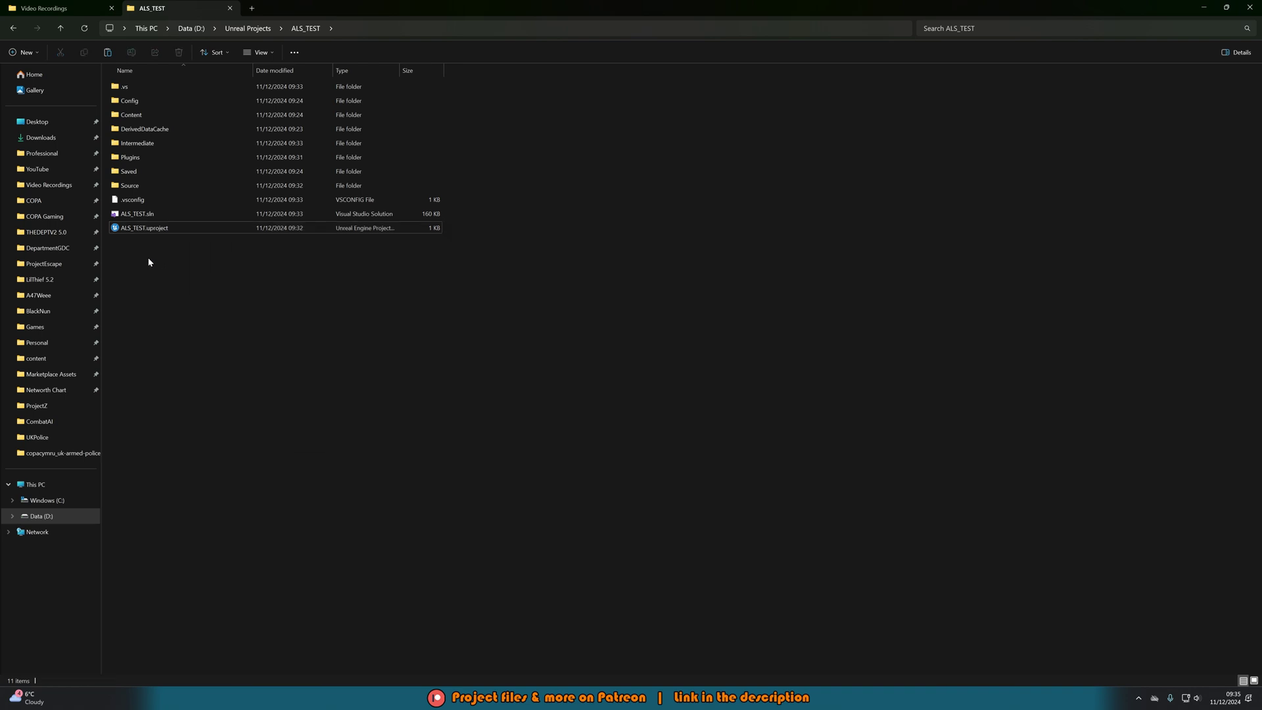
left_click(196, 232)
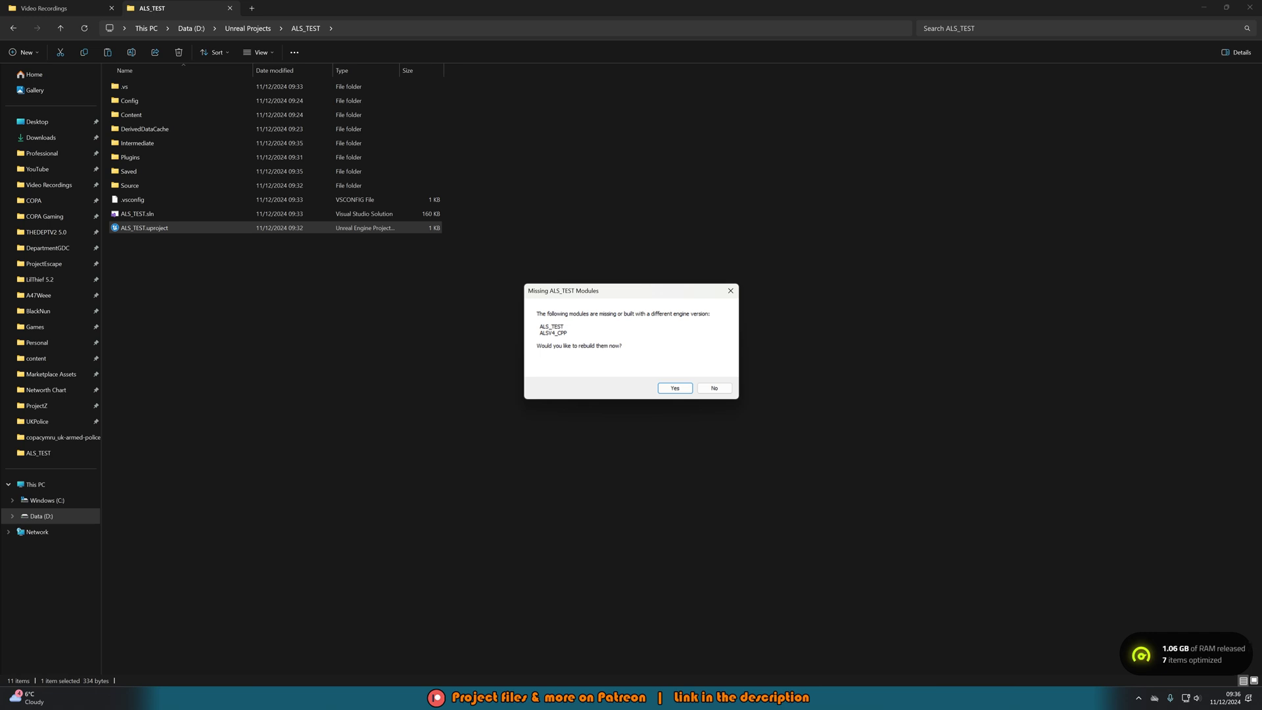
- Accept rebuilding ALS_TEST and ALSV4_CPP modules twice, then dismiss the compile failure error
left_click(673, 388)
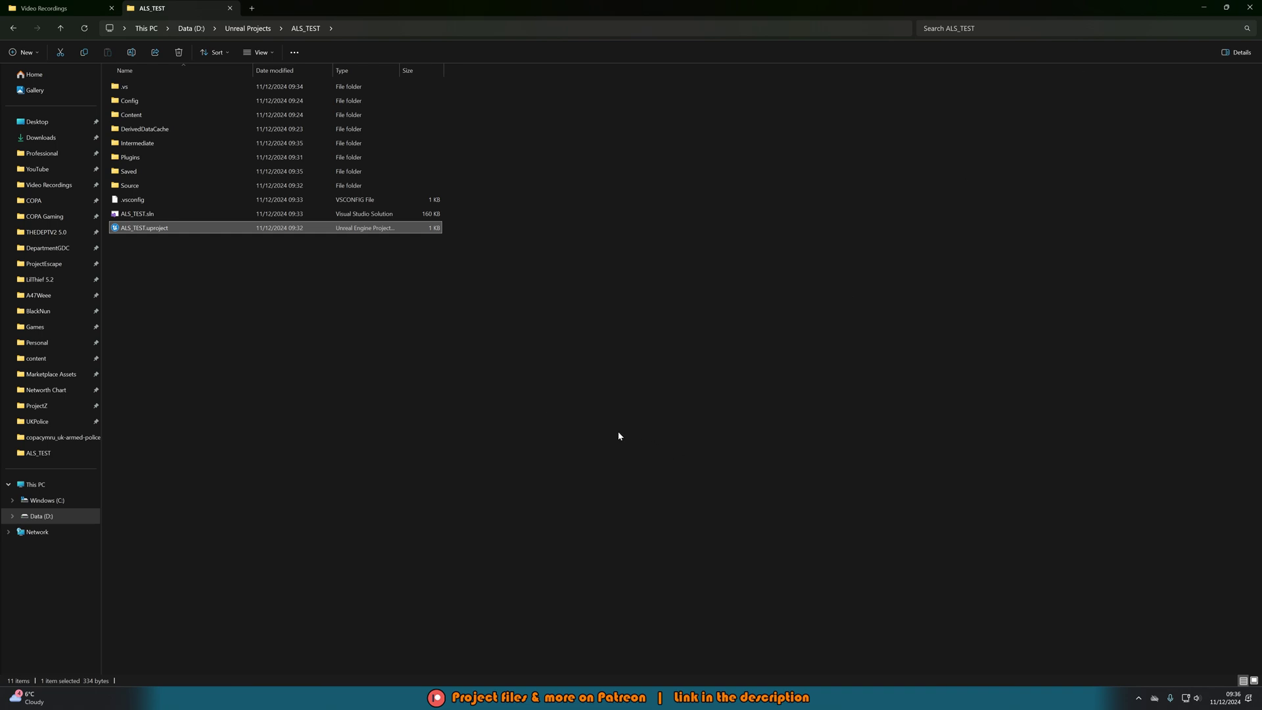
double_click(201, 230)
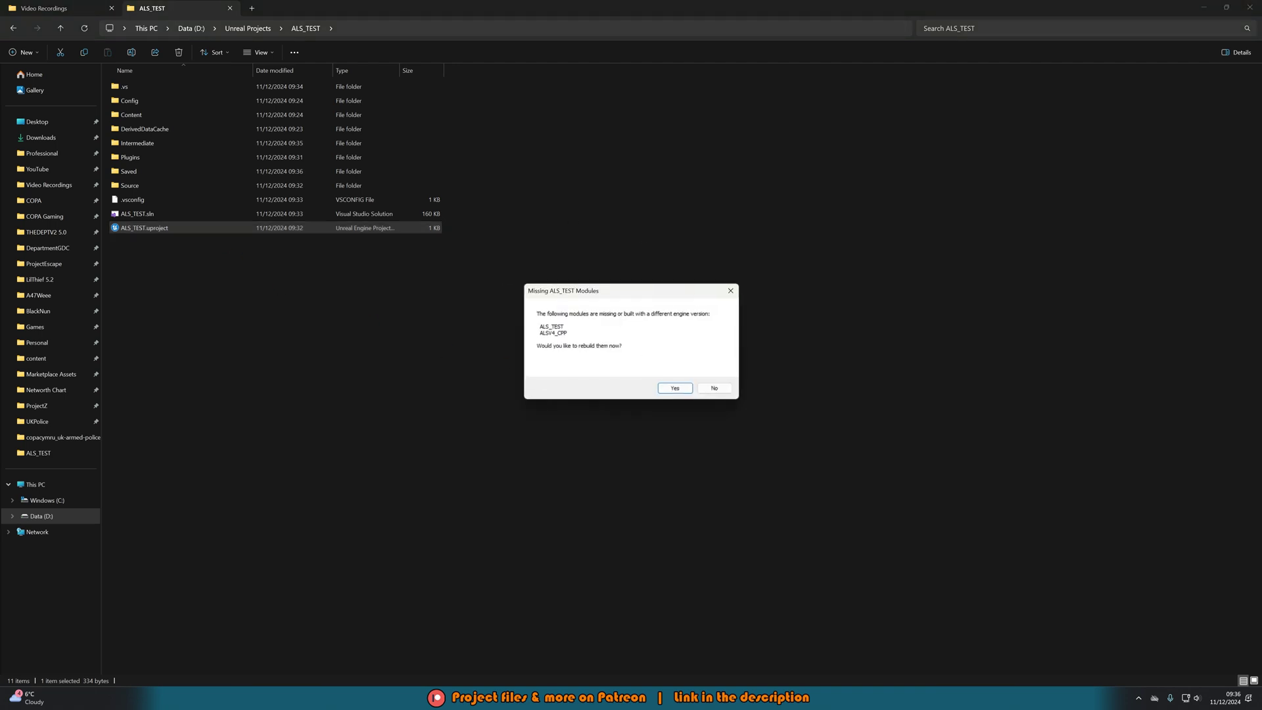
left_click(677, 391)
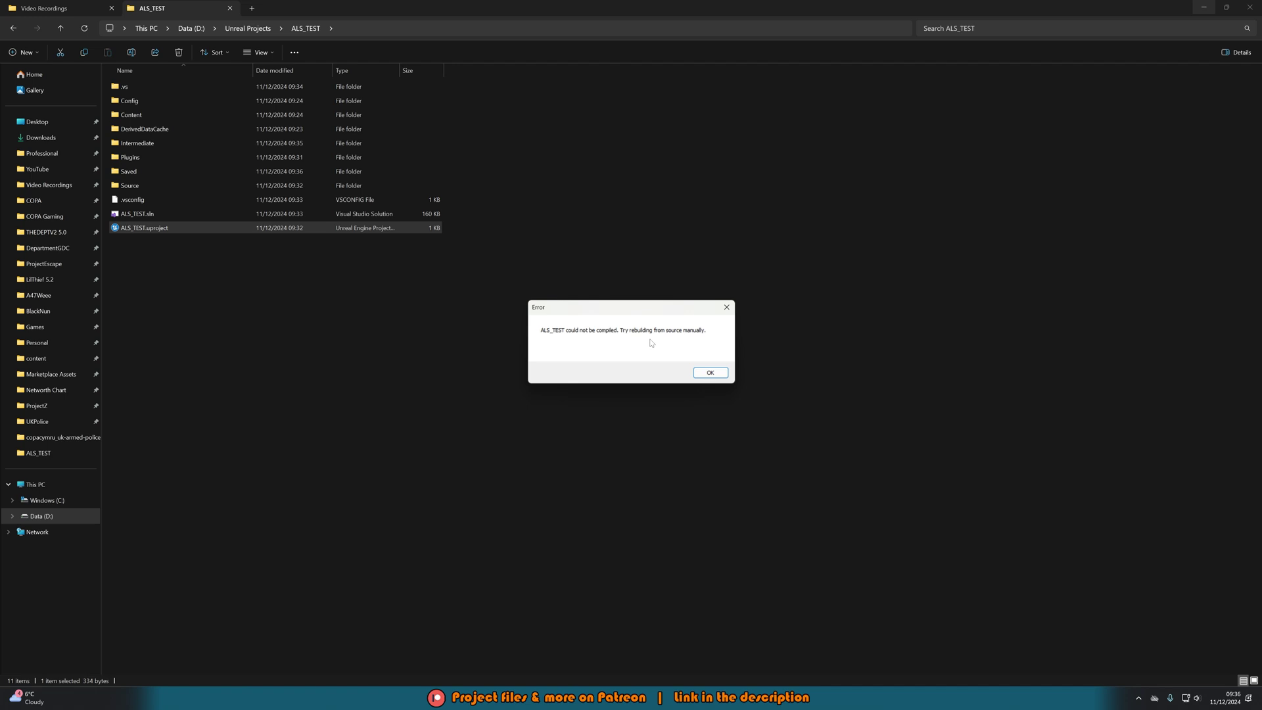
left_click(705, 373)
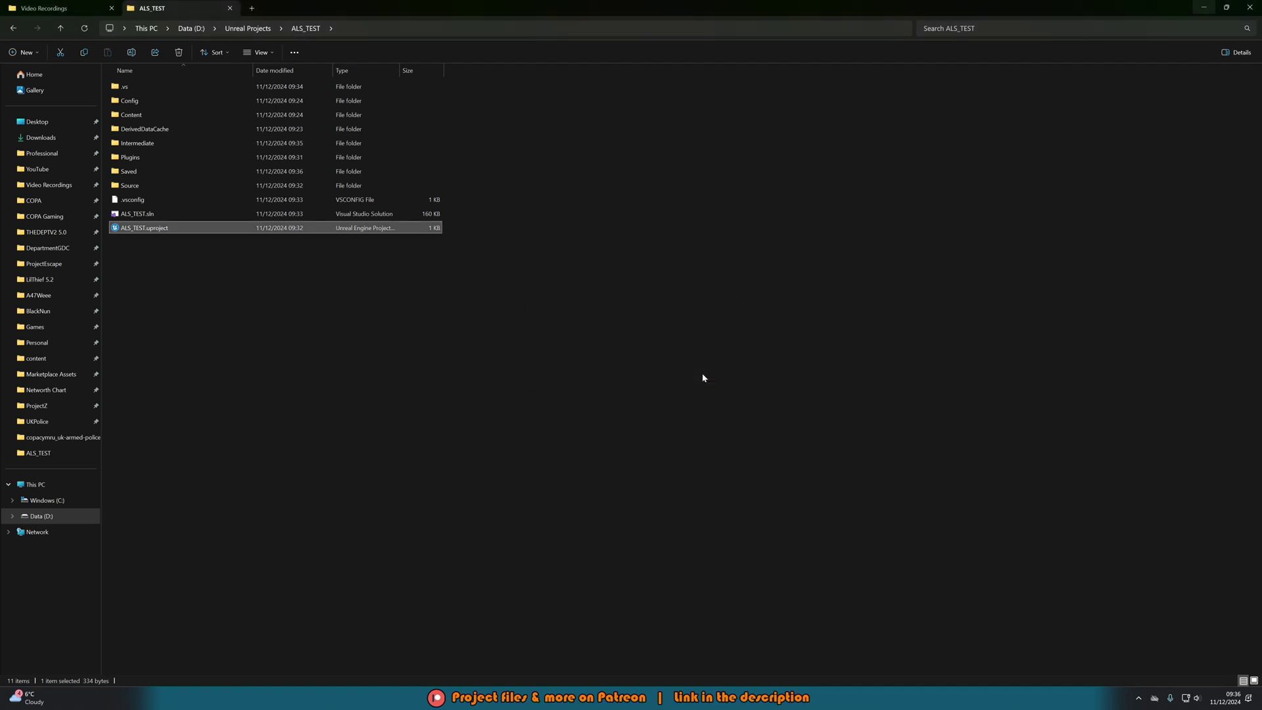
- Open ALS_TEST.sln in Visual Studio and select the ALS_TEST game project
left_click(202, 215)
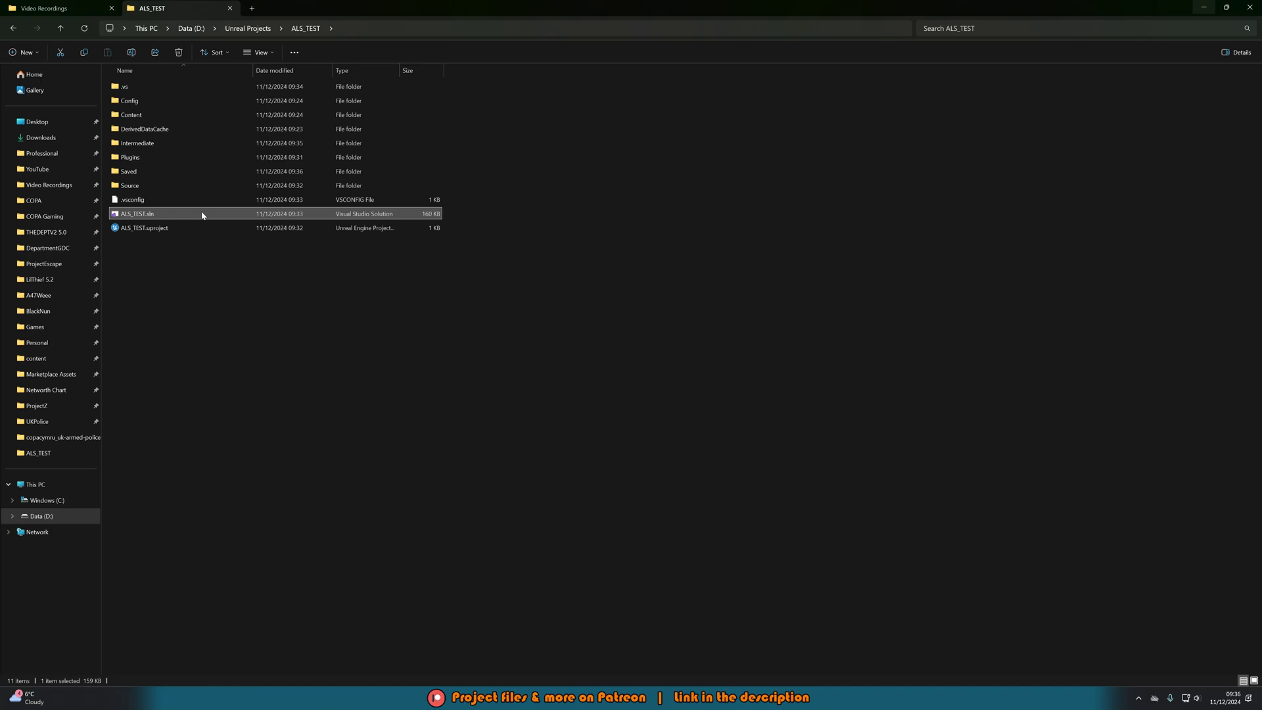
double_click(202, 215)
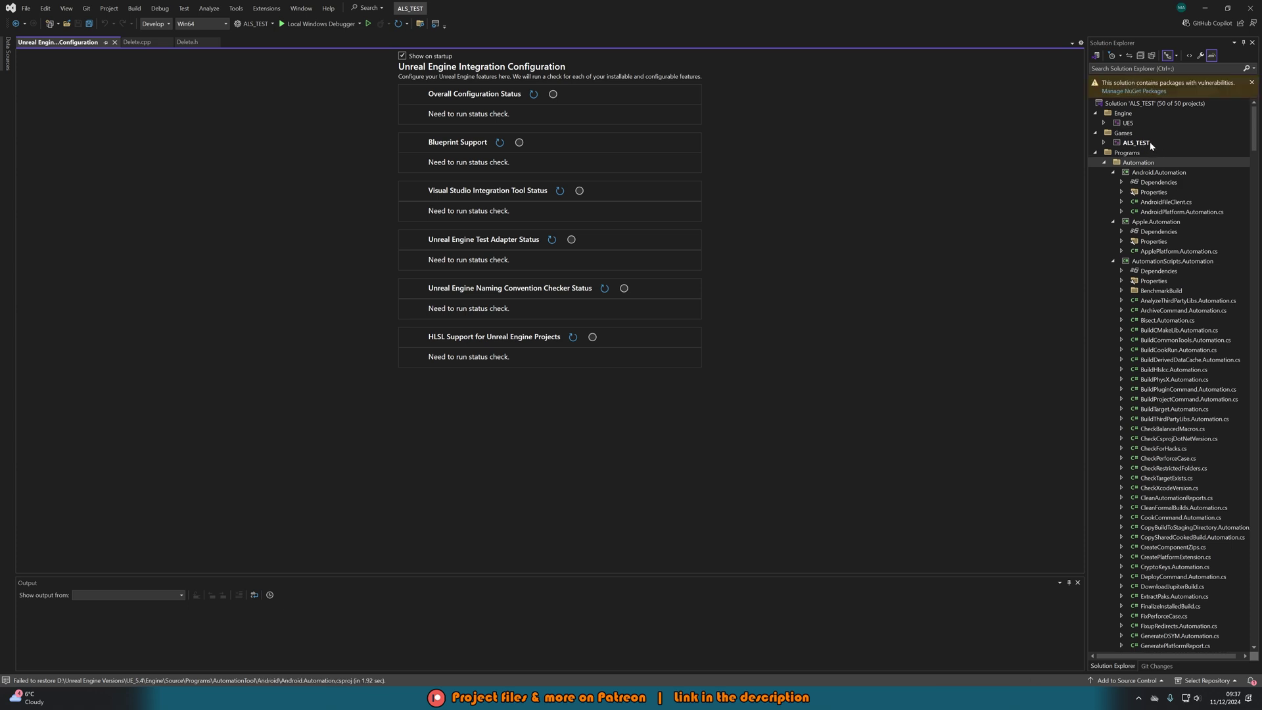
left_click(1150, 141)
- Build the ALS_TEST project, finishing with 12 succeeded and 0 failed
right_click(1157, 143)
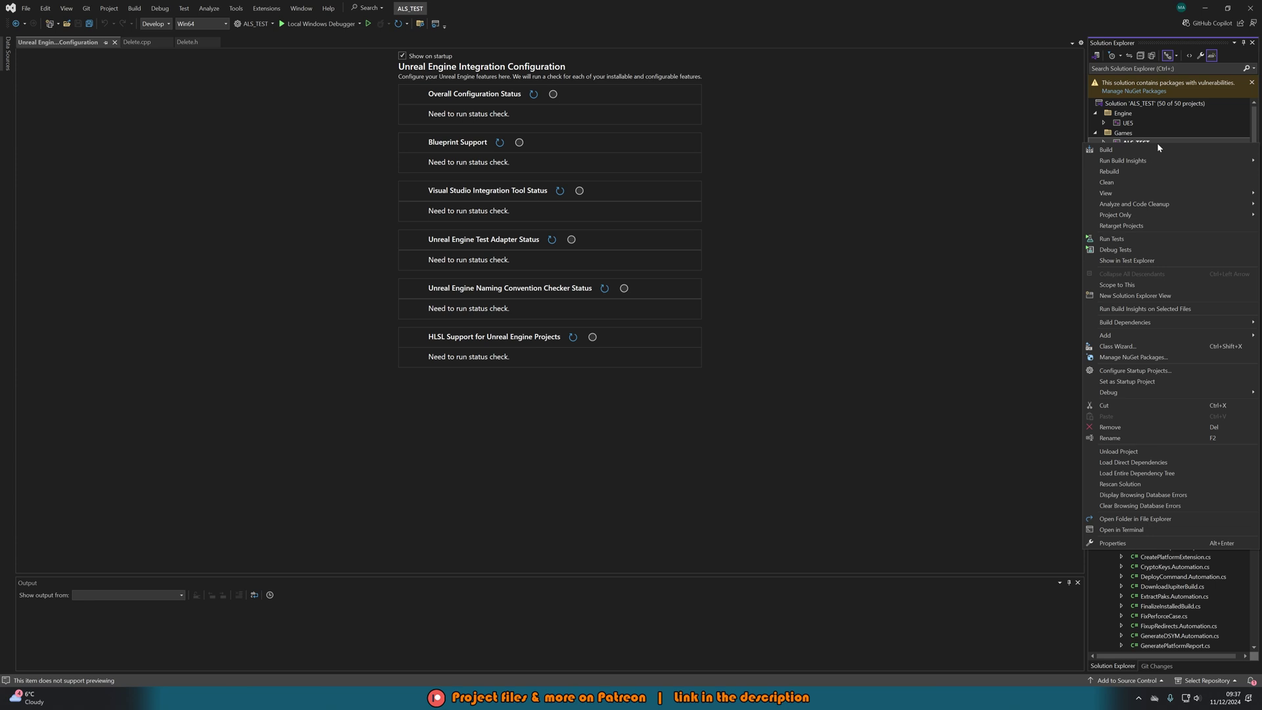
left_click(1116, 150)
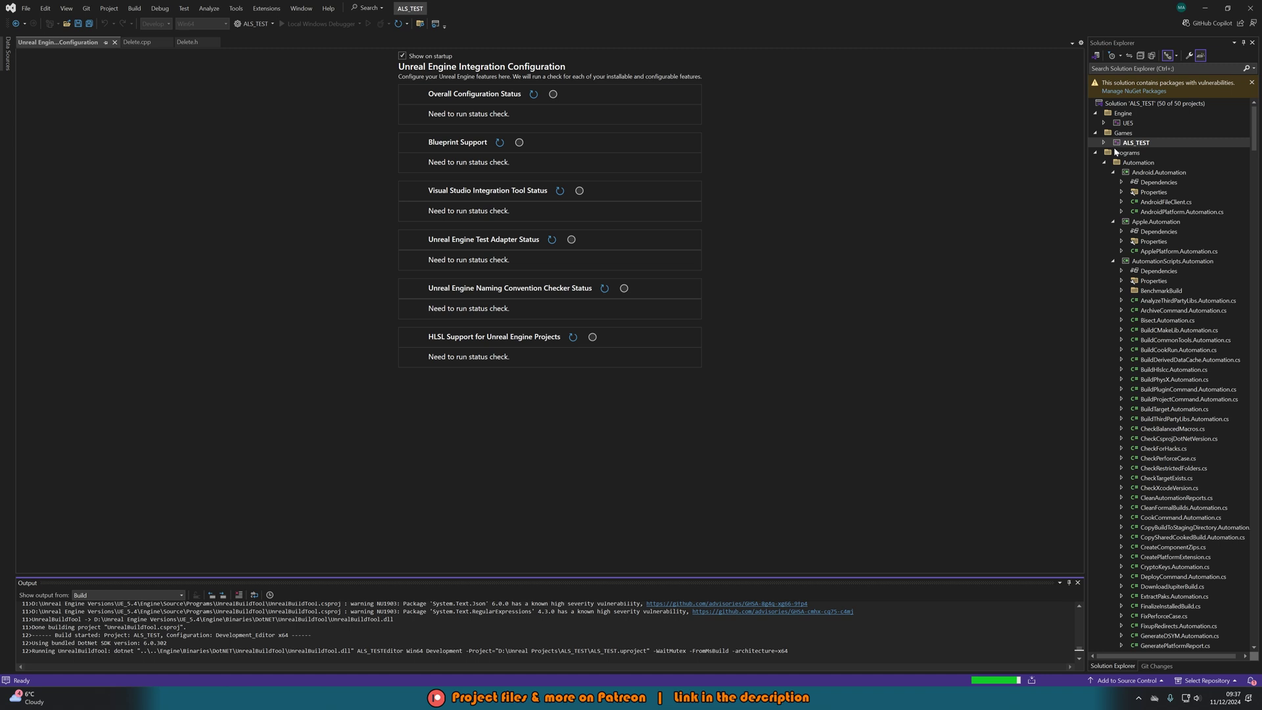
left_click(706, 480)
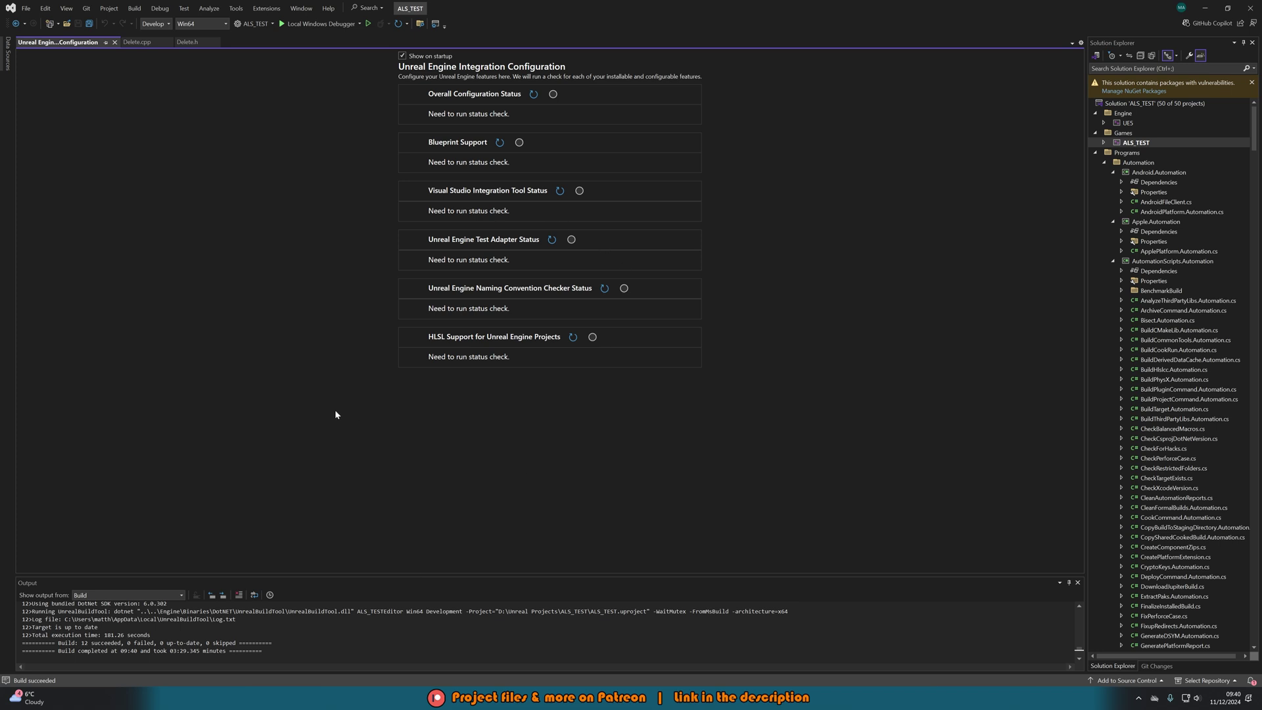
- Close Visual Studio and reopen ALS_TEST.uproject so ThirdPersonMap loads in the editor
left_click(1249, 8)
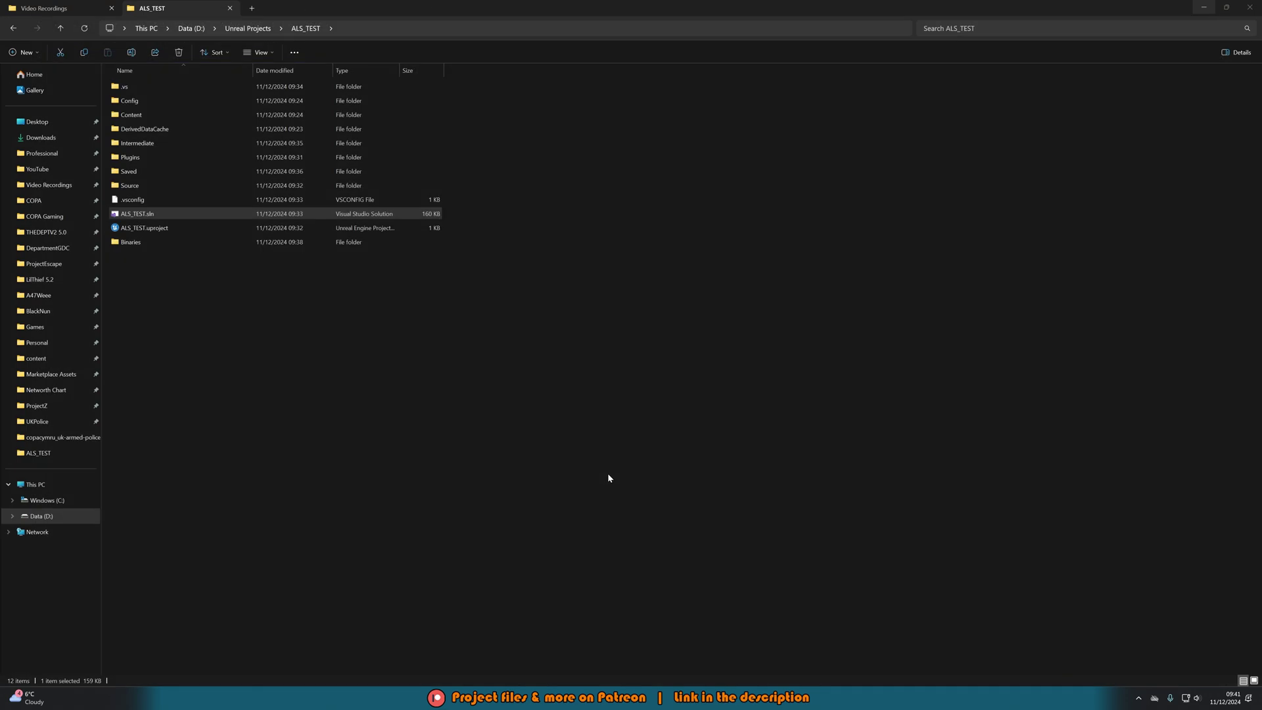
left_click(233, 230)
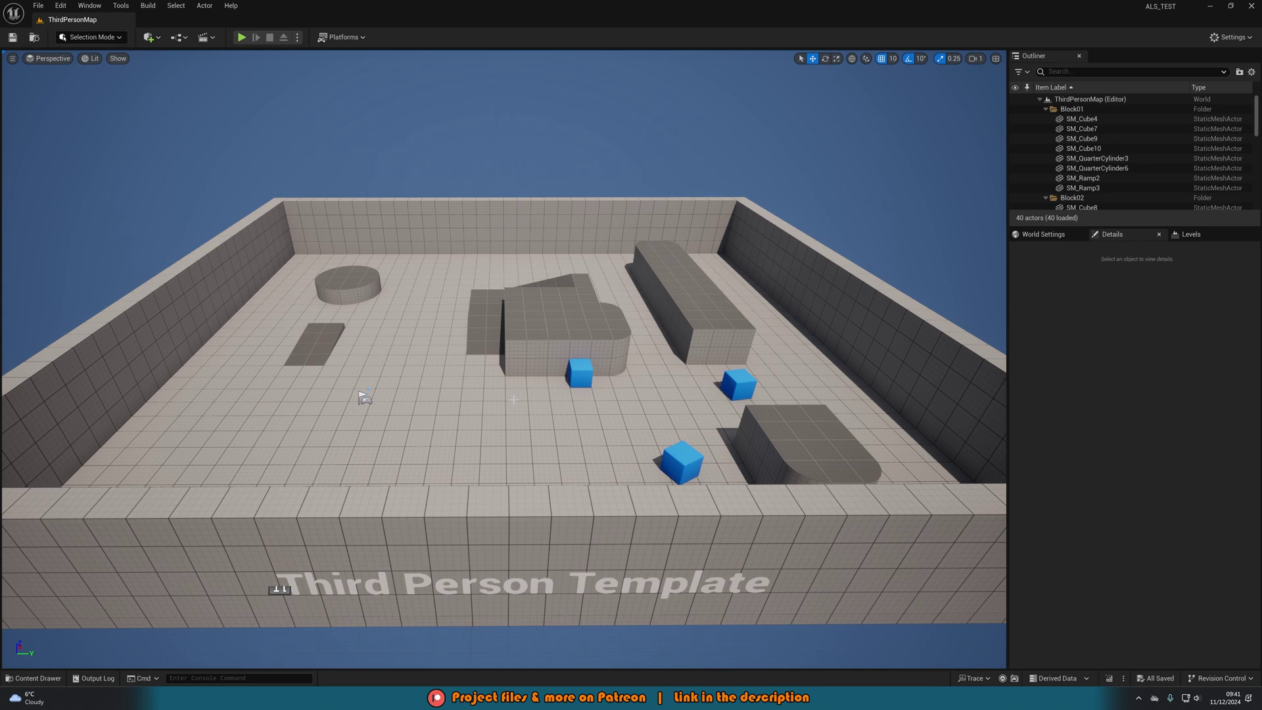
- Open the Content Drawer with Ctrl+Space and bring up its Settings view options
key("ctrl+space")
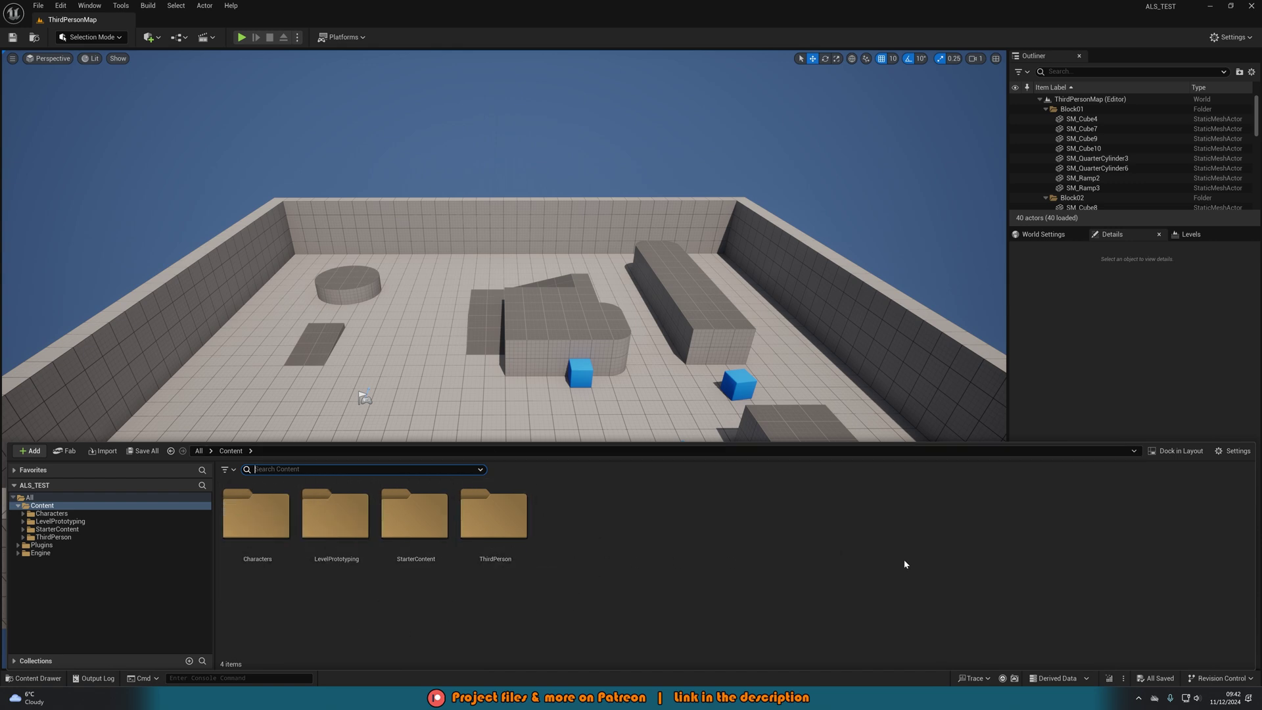
left_click(1236, 452)
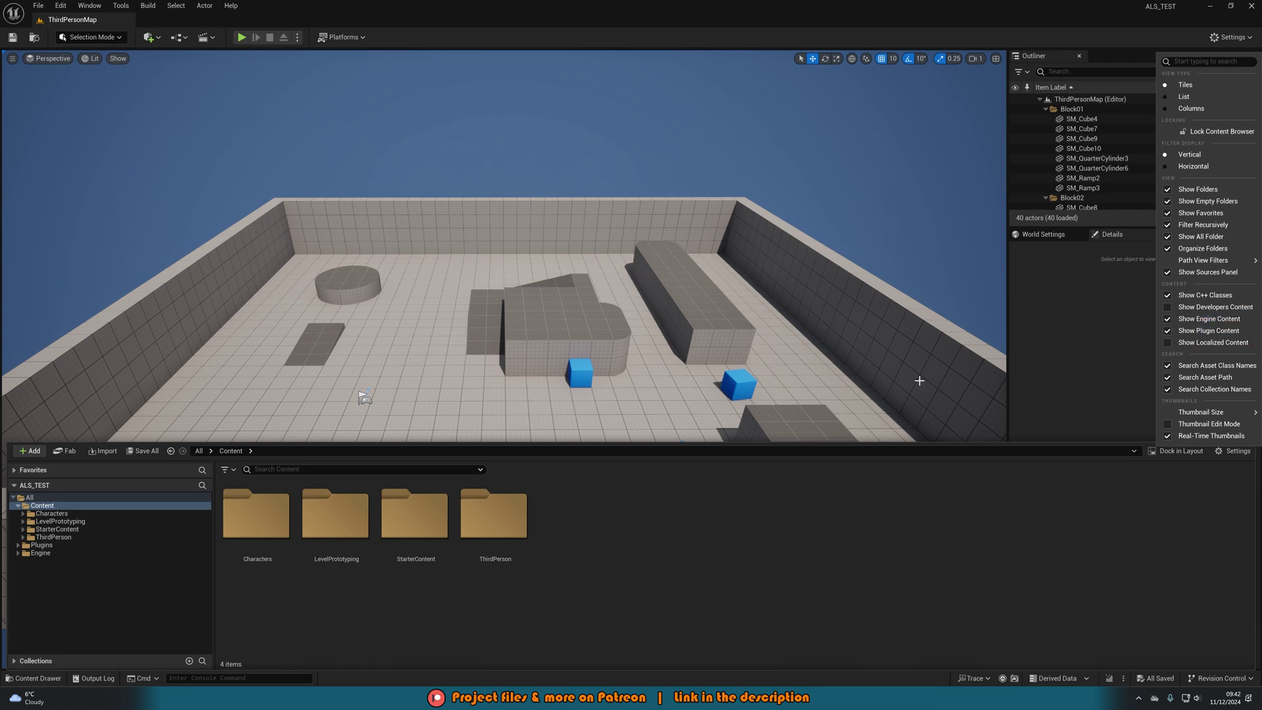
- Browse All > Plugins > Advanced Locomotion System Community Content > AdvancedLocomotionV4 > Levels
left_click(197, 452)
left_click(199, 452)
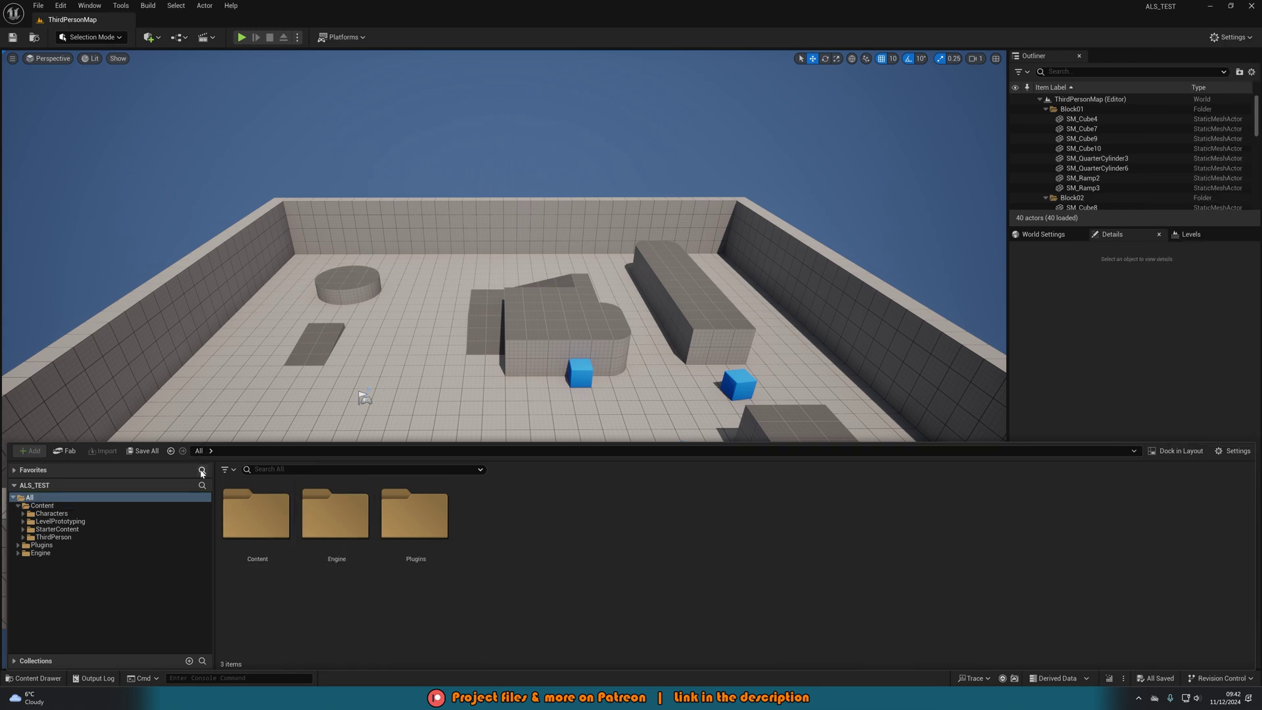
double_click(403, 540)
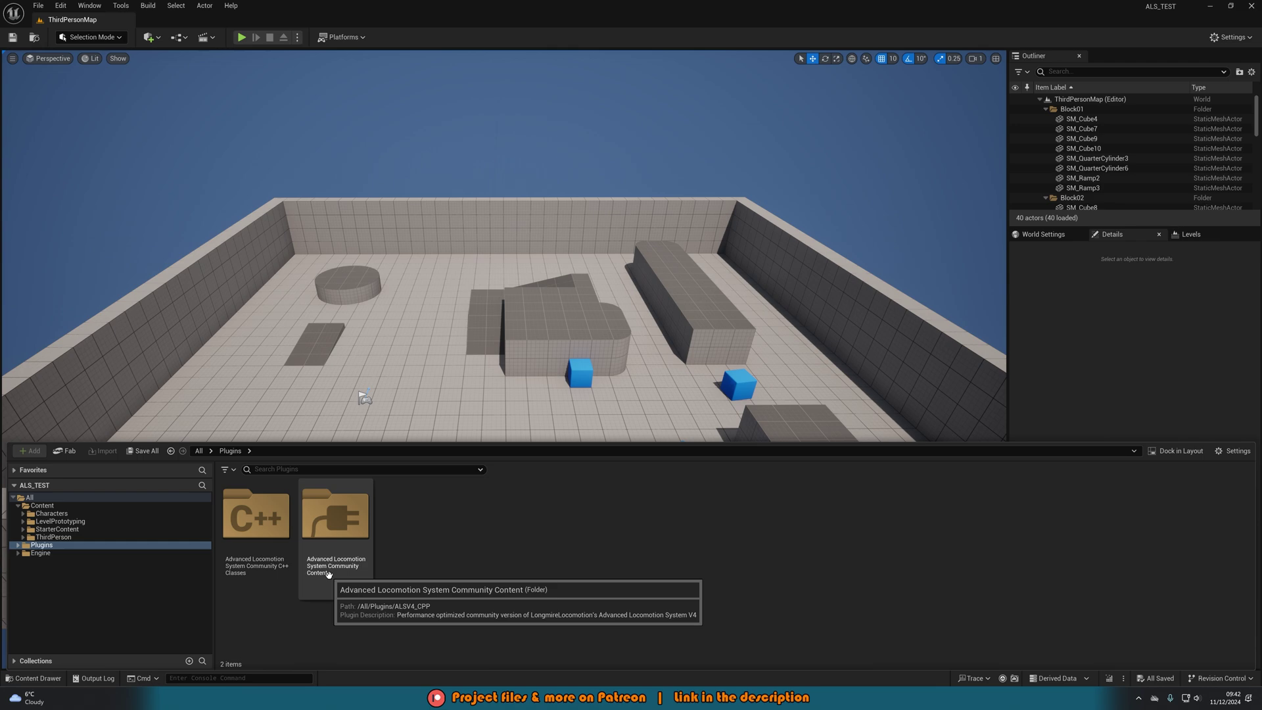
left_click(255, 585)
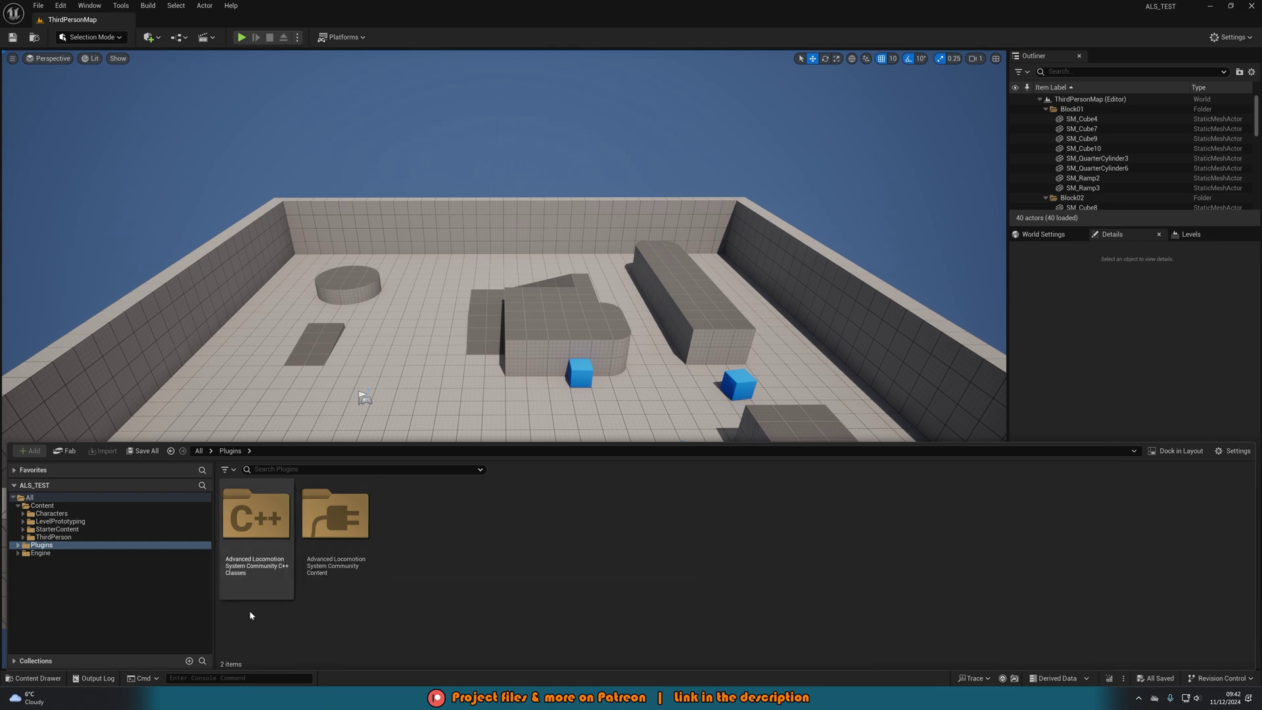
left_click(342, 582)
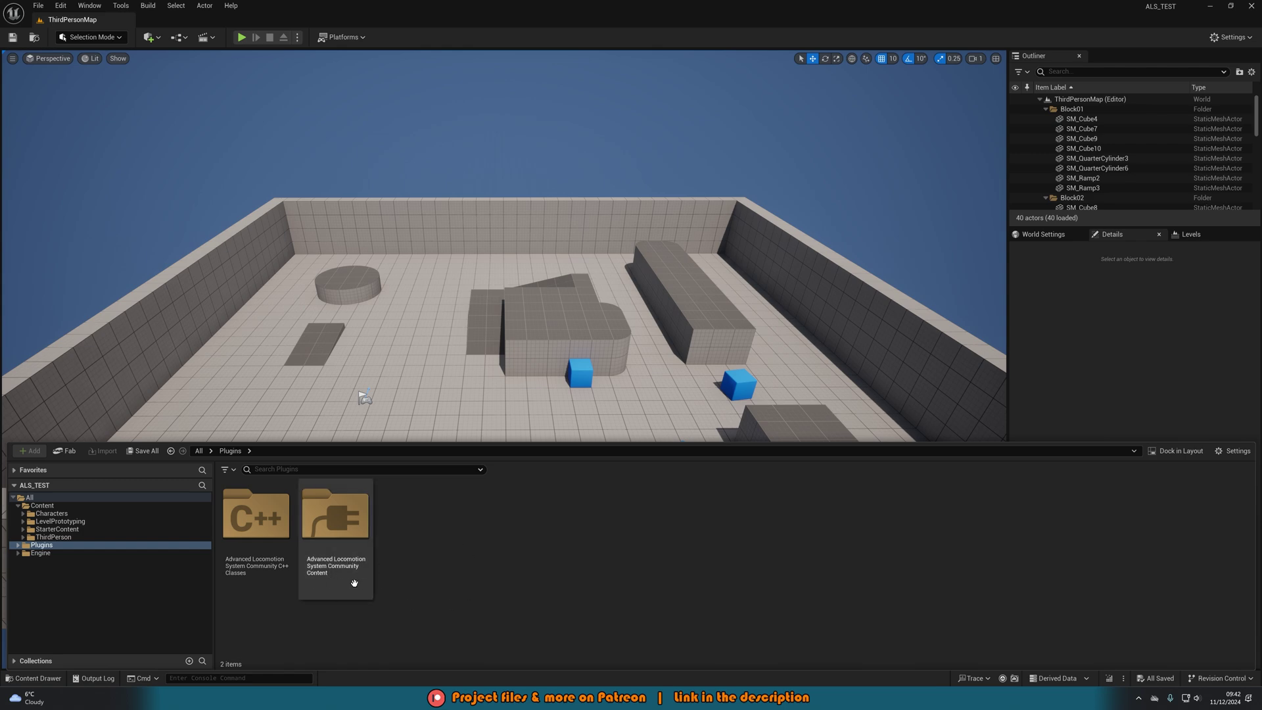
double_click(354, 582)
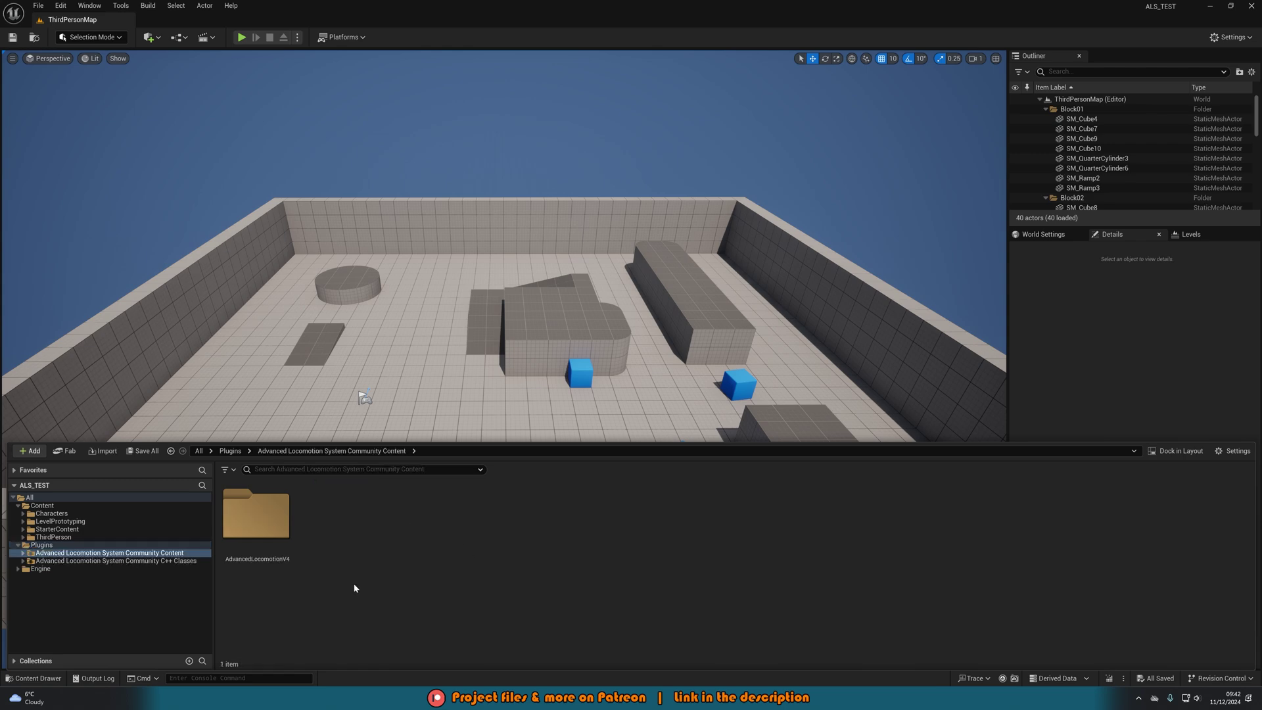
left_click(267, 575)
double_click(267, 575)
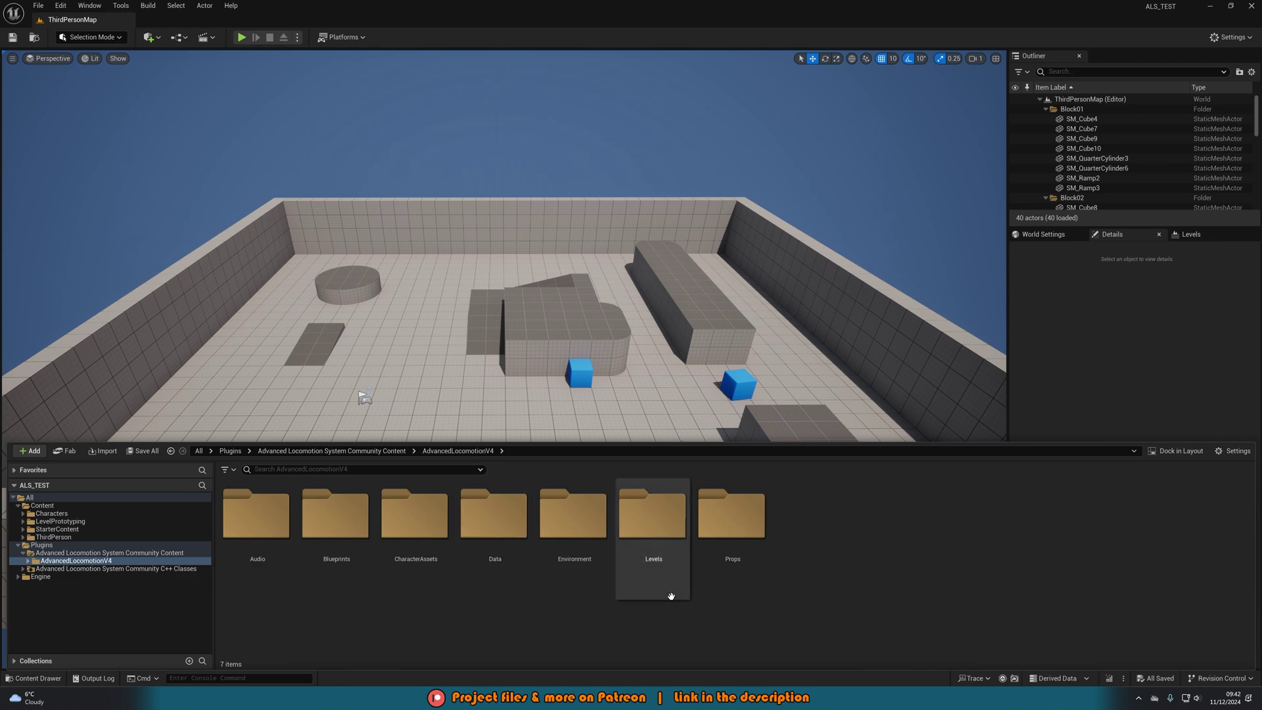
left_click(657, 557)
key("Return")
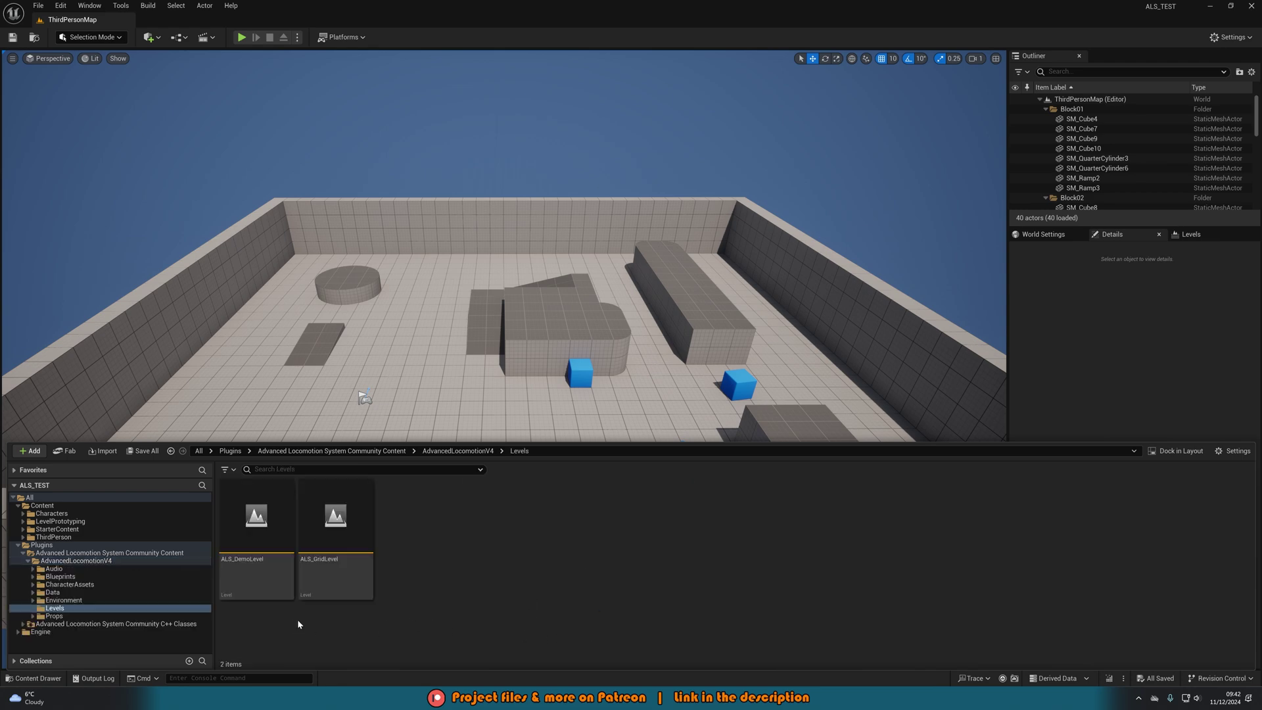
- Open ALS_DemoLevel, start Play in editor, and run and jump the character
double_click(257, 524)
left_click(242, 37)
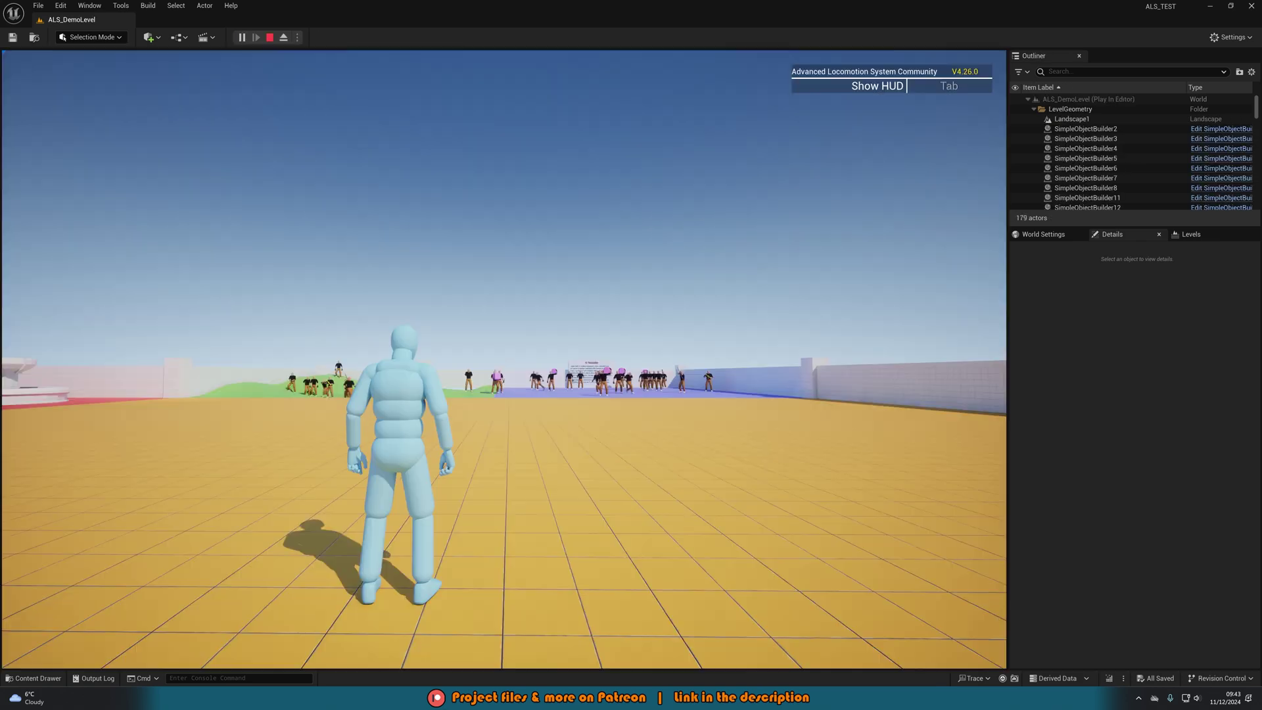
key("w")
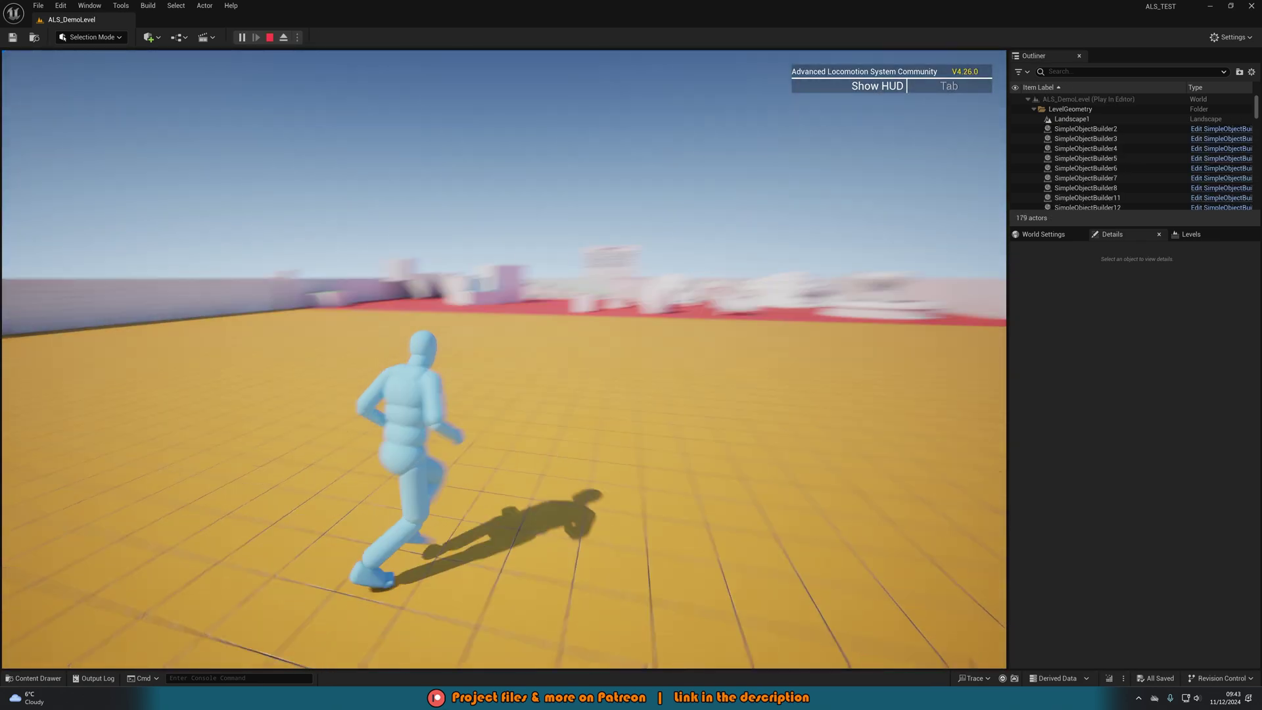
key("w")
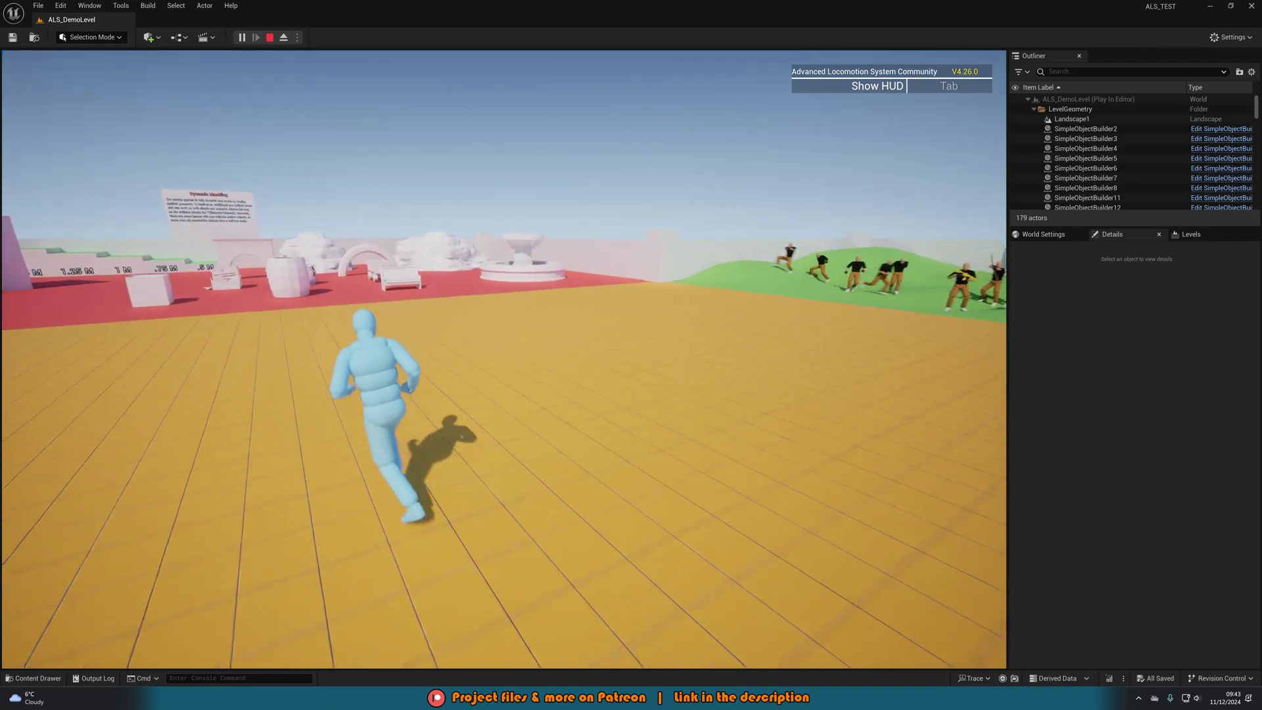
key("space")
key("w")
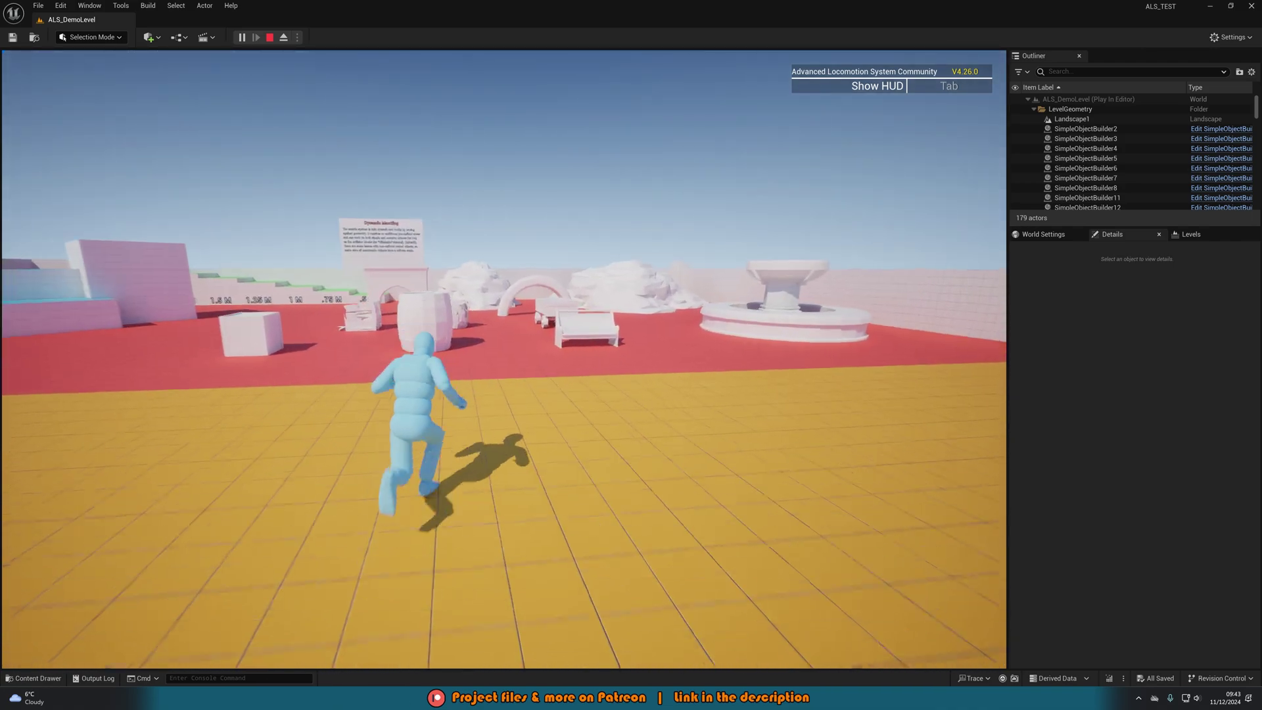
key("space")
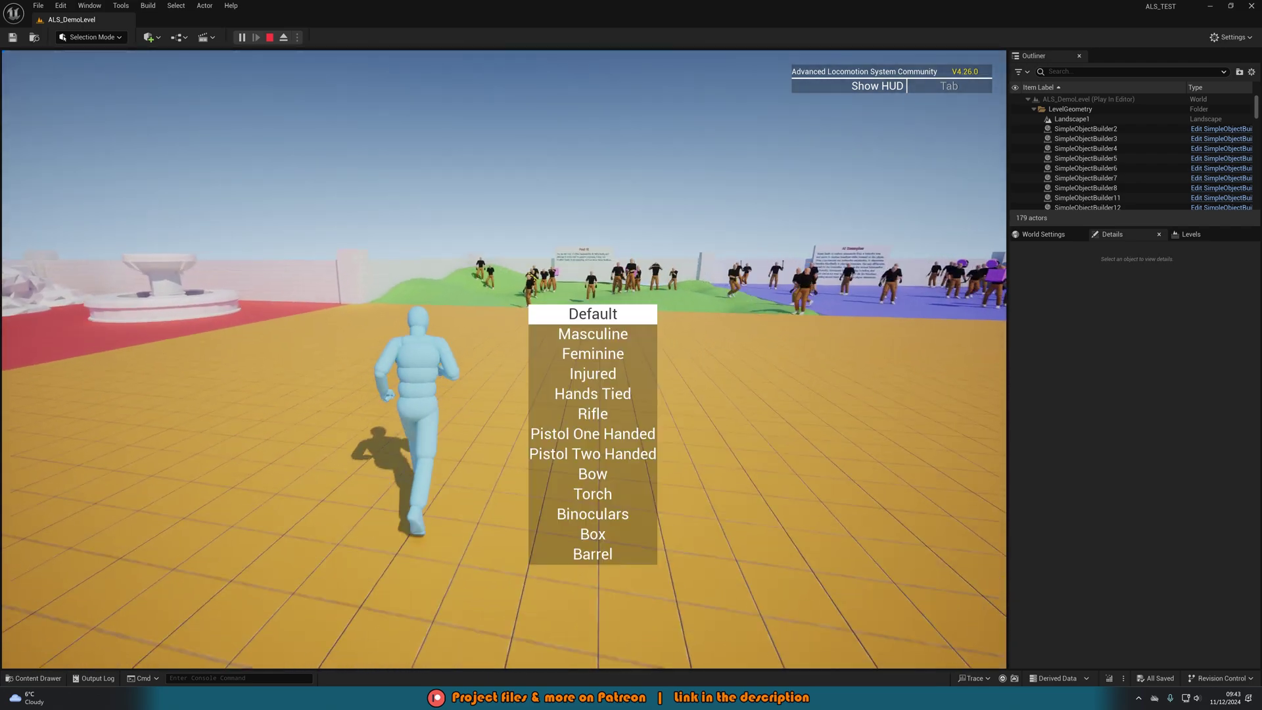
- Crouch and stand the character, jump again, and bring up the overlay state menu
scroll(592, 434, "down", 3)
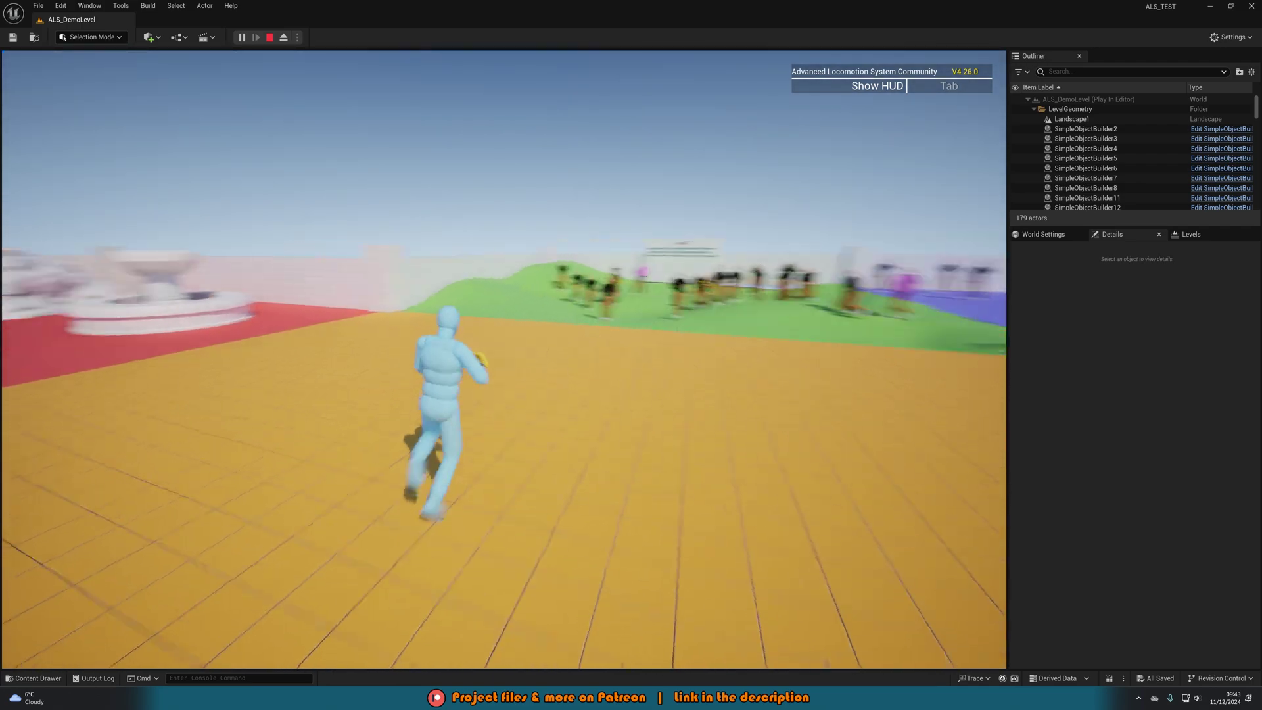
key("c")
key("q")
scroll(575, 460, "down", 3)
key("c")
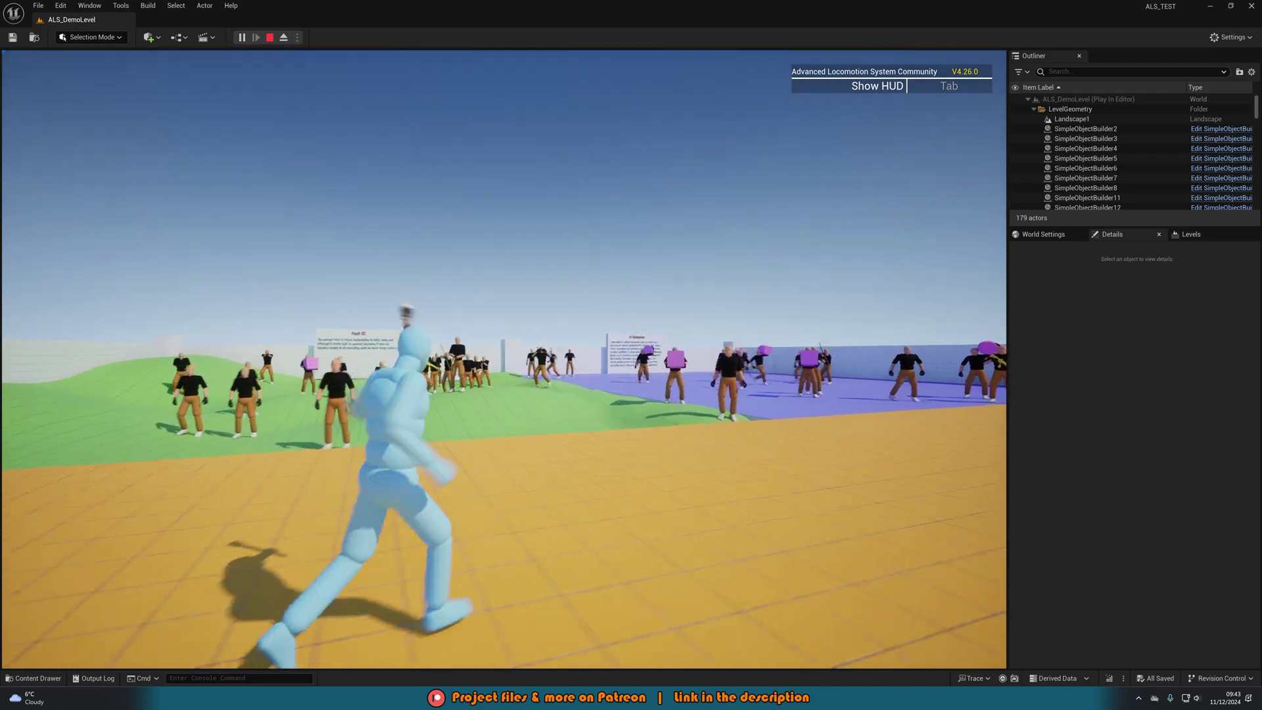
key("space")
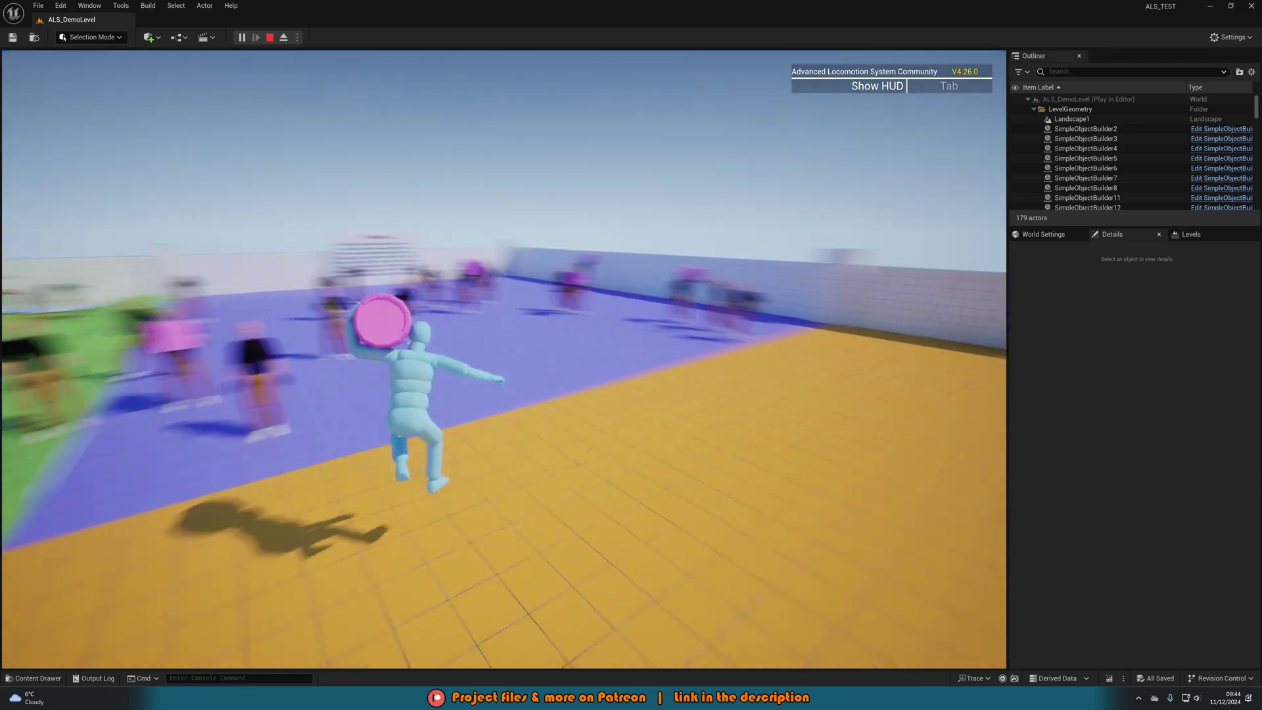
key("q")
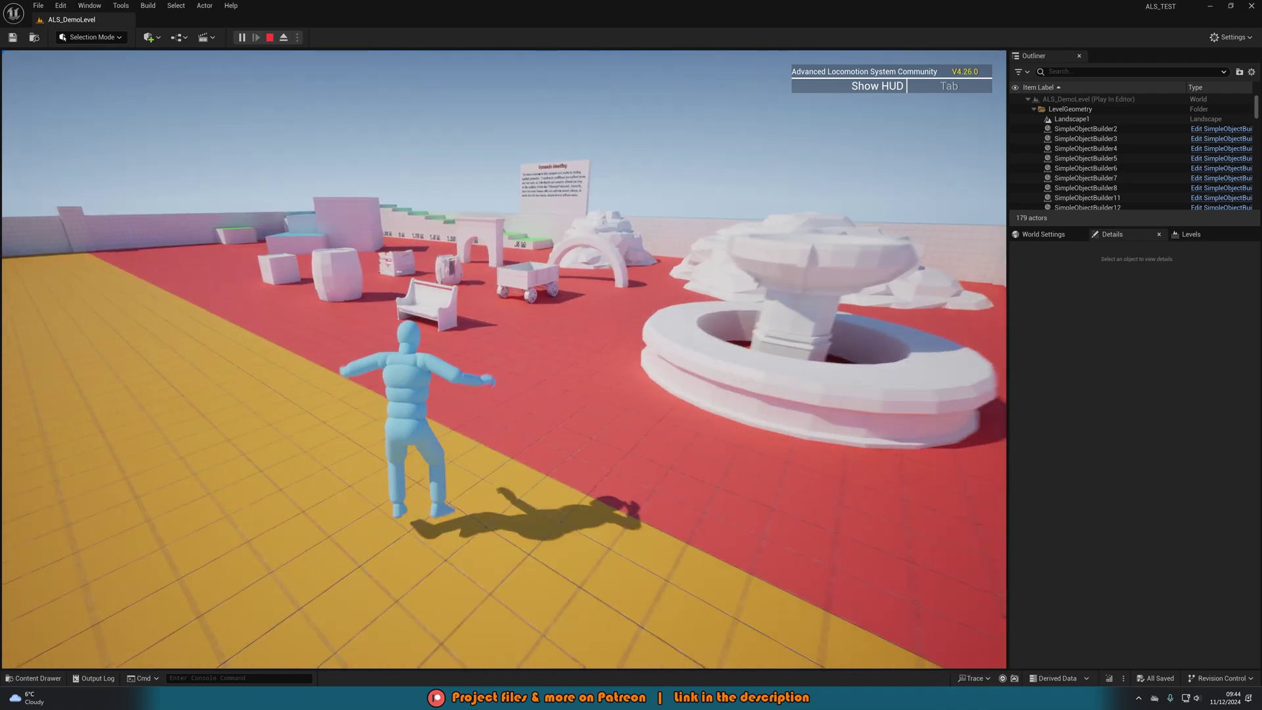
- Expand the debug and controls HUD, run and jump, then collapse the panel
key("Tab")
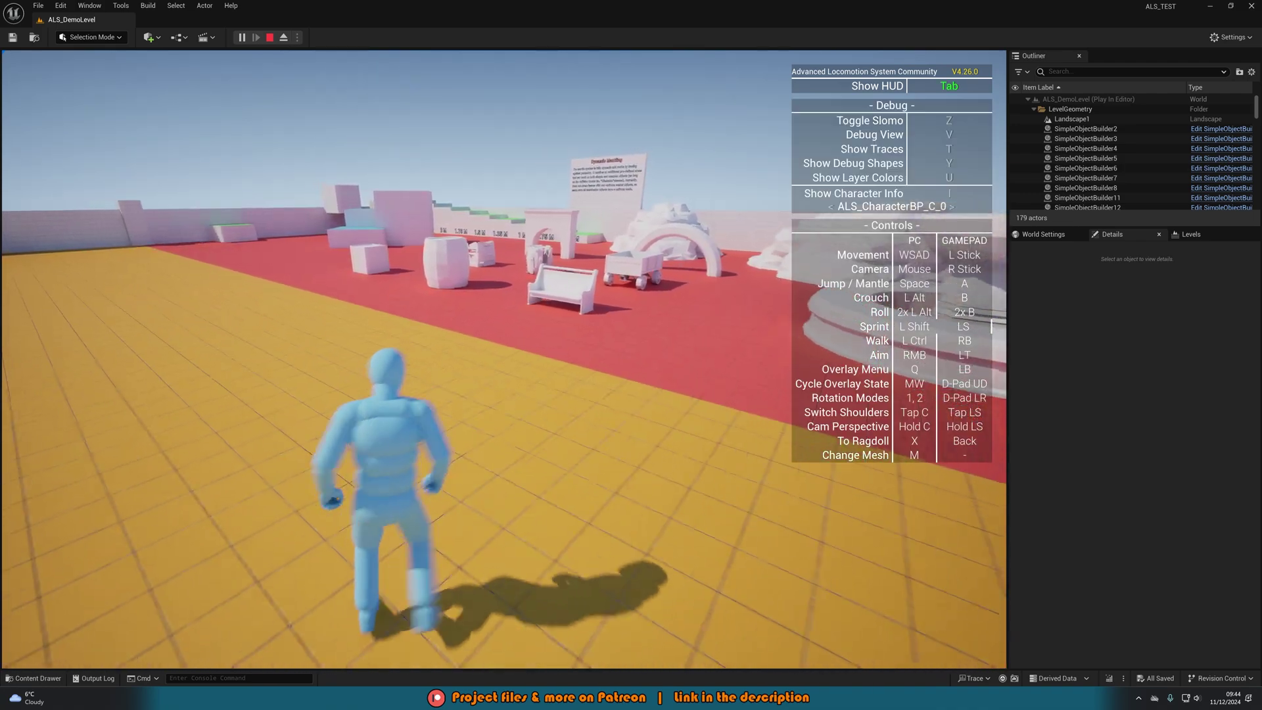
key("w")
key("space")
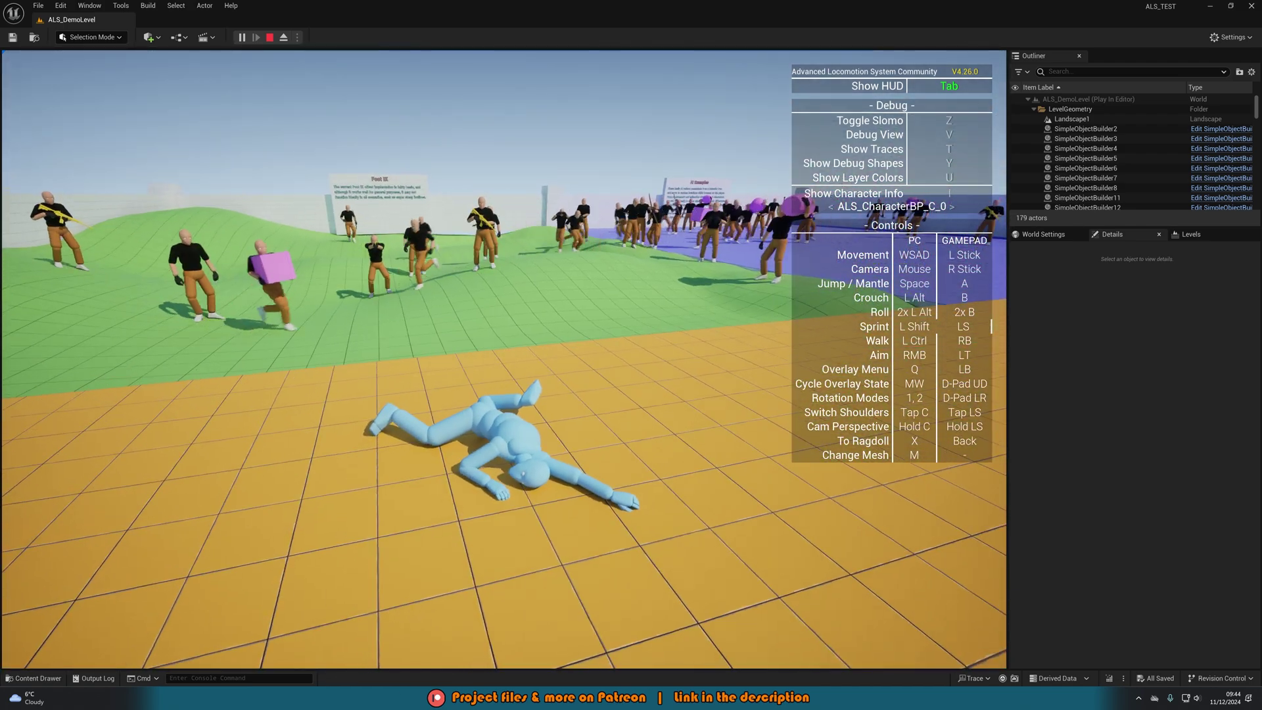
key("Tab")
- Get the character up from ragdoll and switch its overlay to Bow while running
key("g")
key("w")
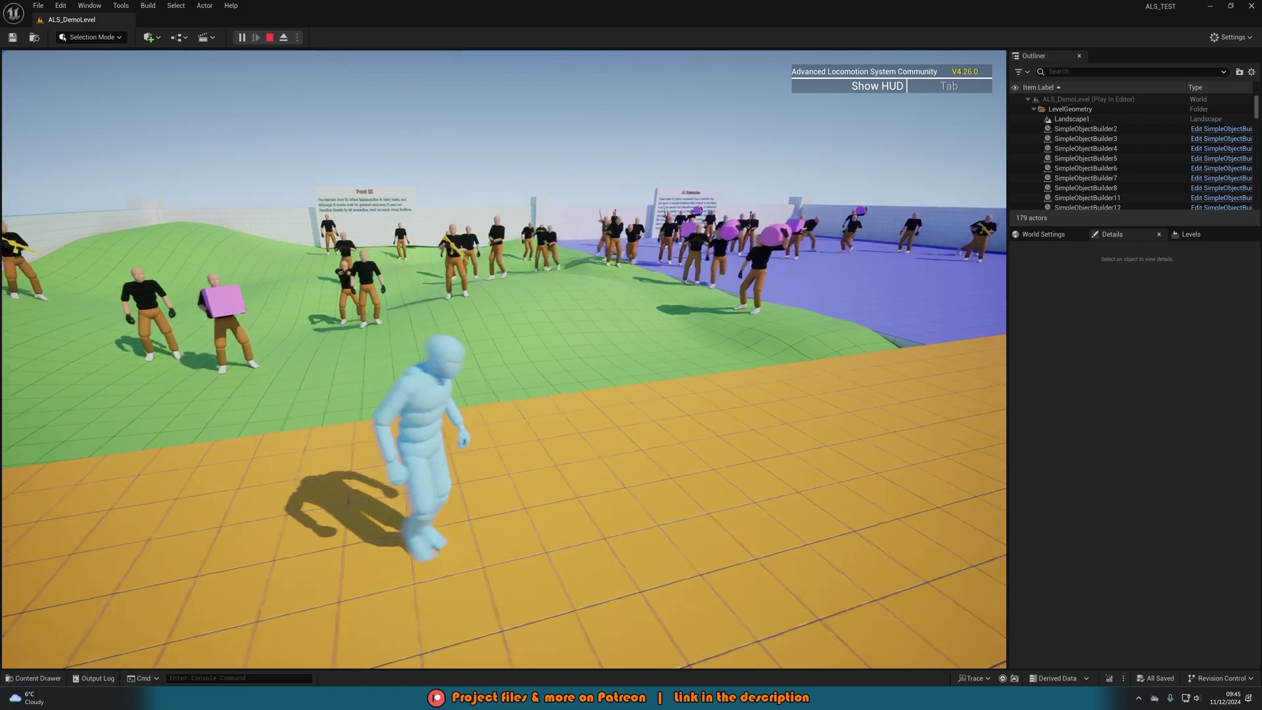
key("q")
scroll(504, 359, "down", 3)
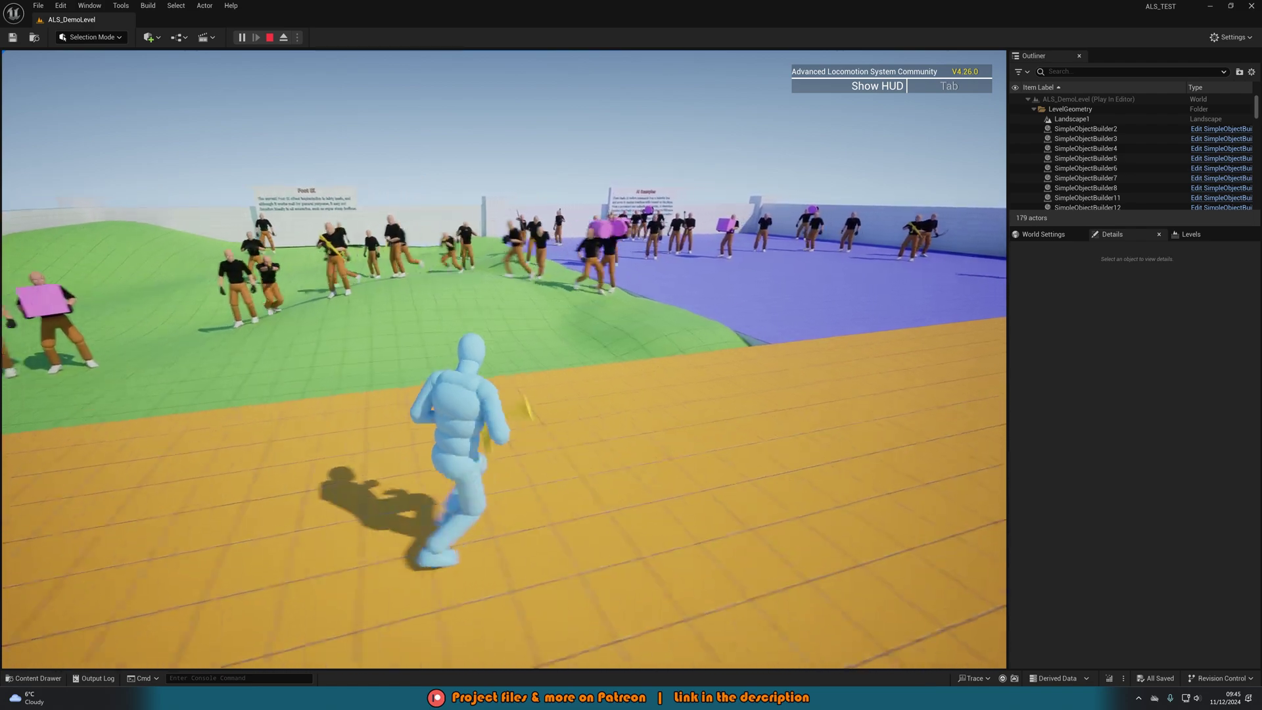
key("q")
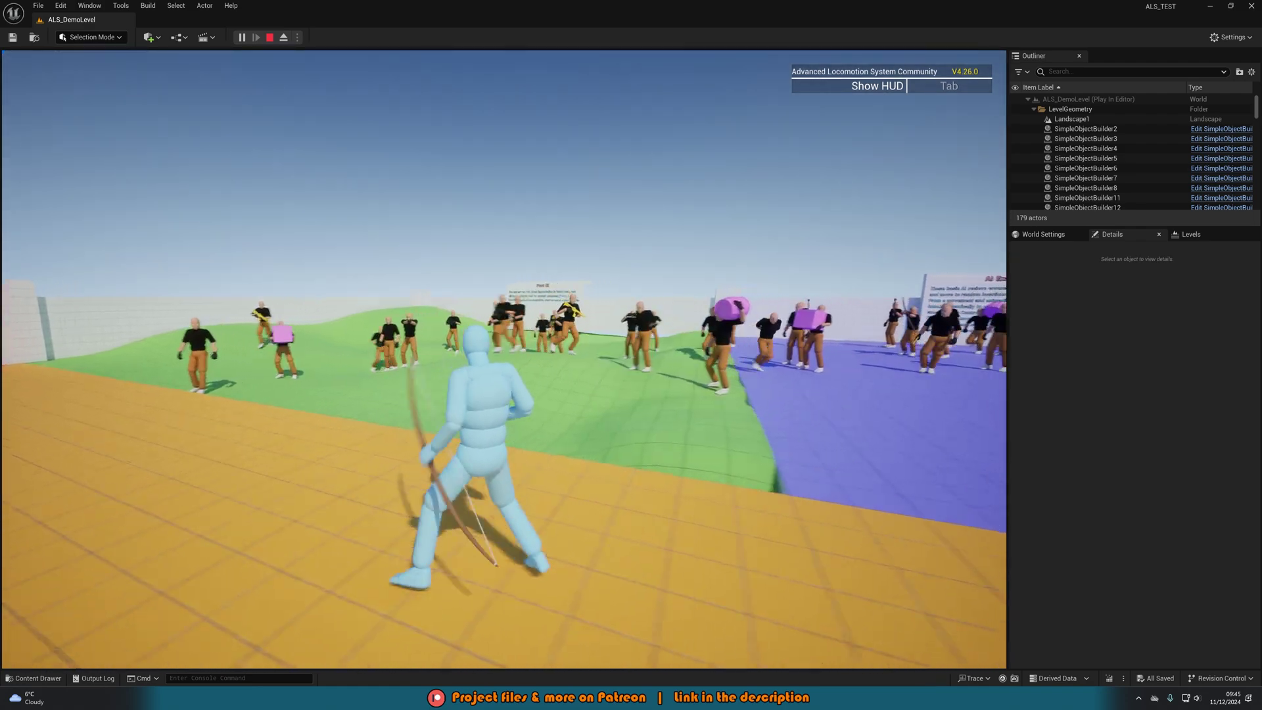
key("w")
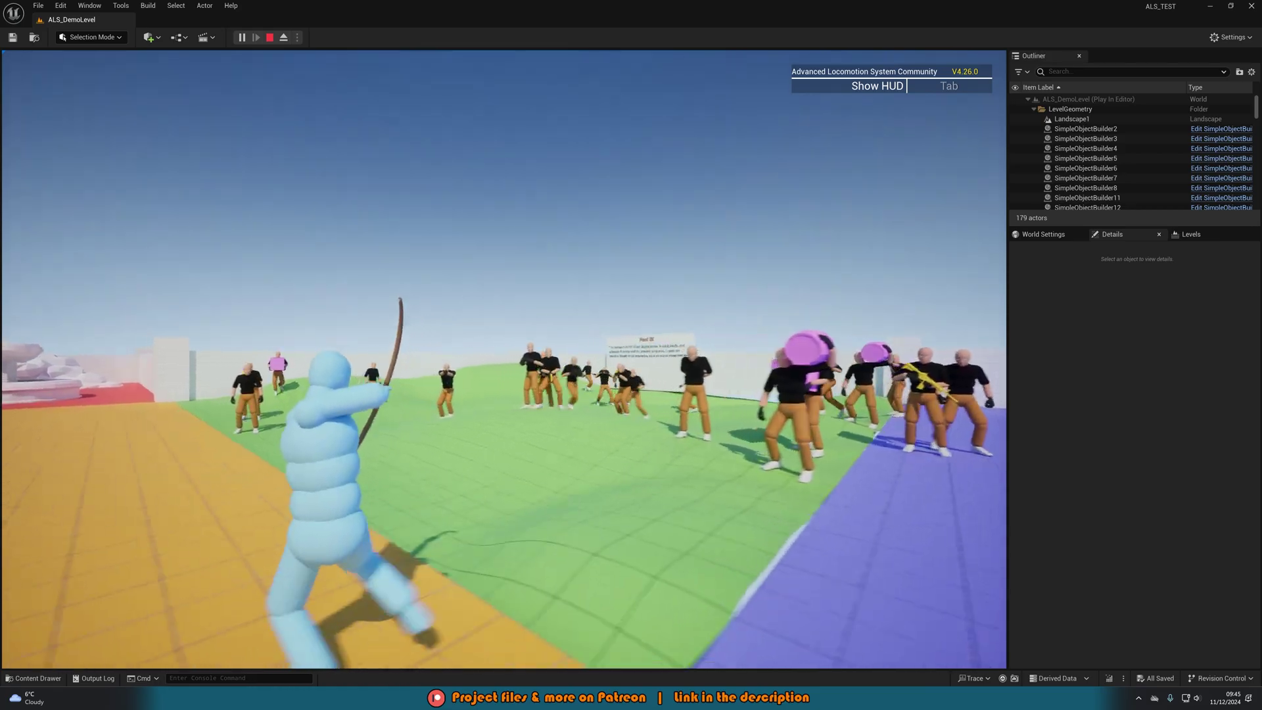